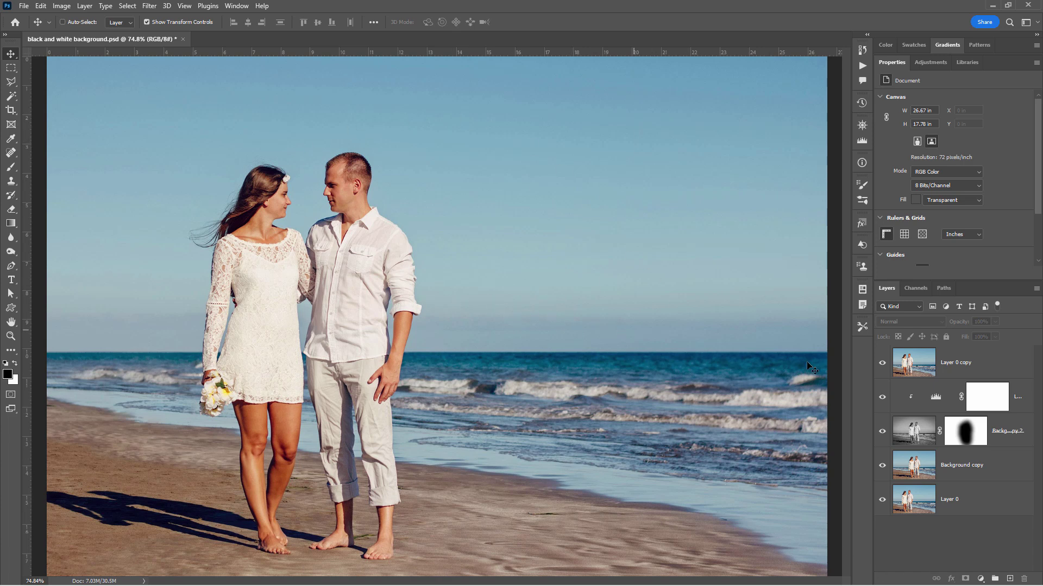
Step: Hide Layer 0 copy to preview the colour couple over the darkened black-and-white beach
left_click(880, 367)
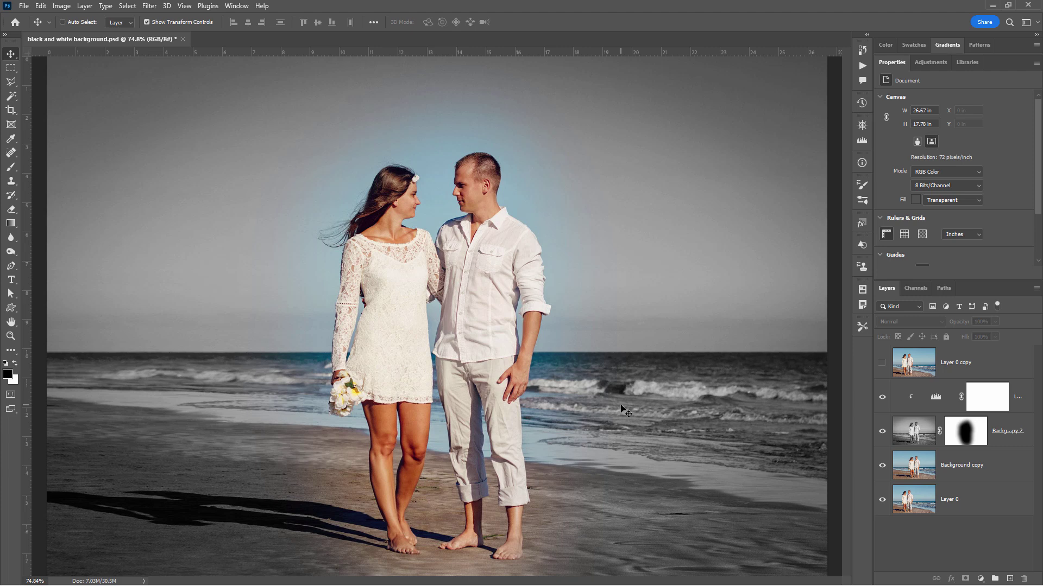
Step: Delete the layers from Layer 0 copy down to Background copy, keeping only Layer 0
left_click(978, 364)
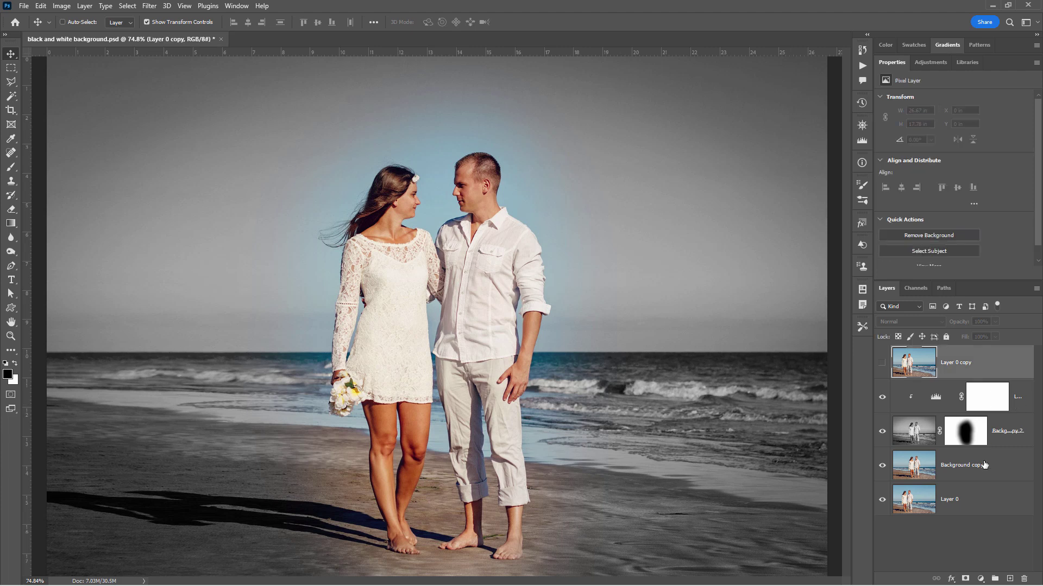
left_click(982, 466, "shift")
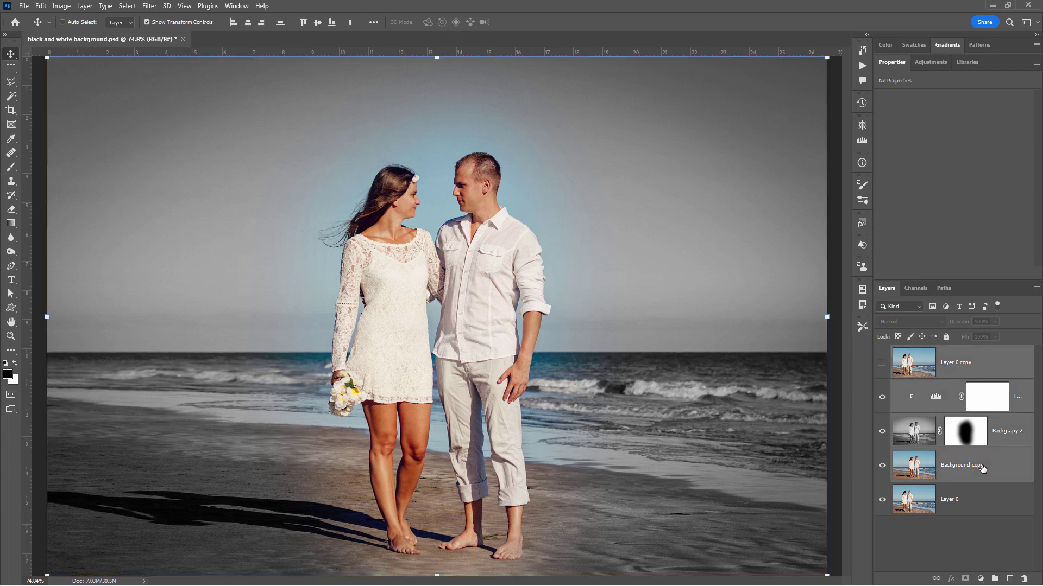
left_click(1024, 577)
left_click(469, 221)
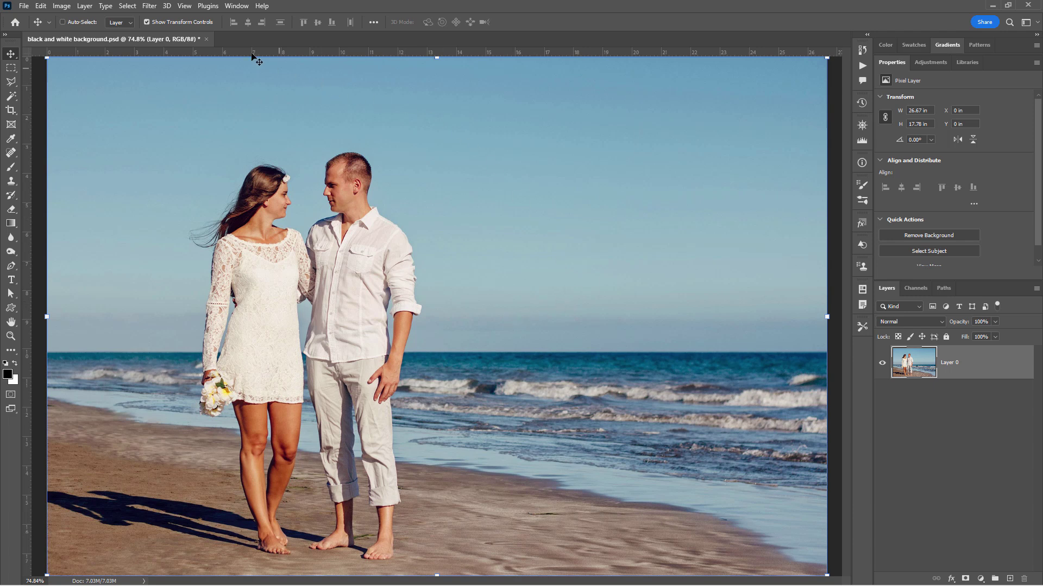
Step: Place a new vertical guide at position 50% through the View > Guides menu
left_click(185, 8)
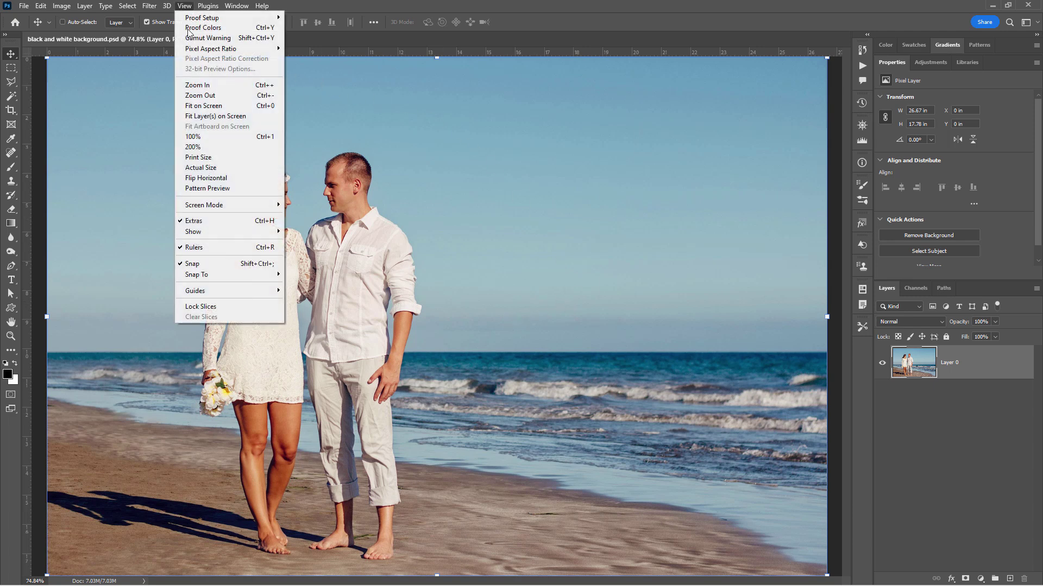
mouse_move(224, 297)
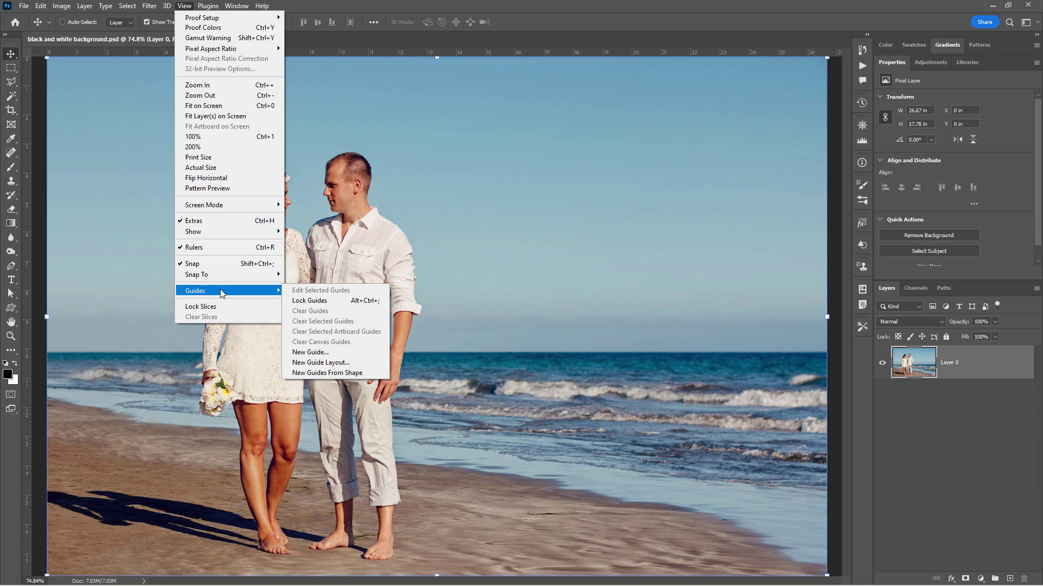
left_click(347, 353)
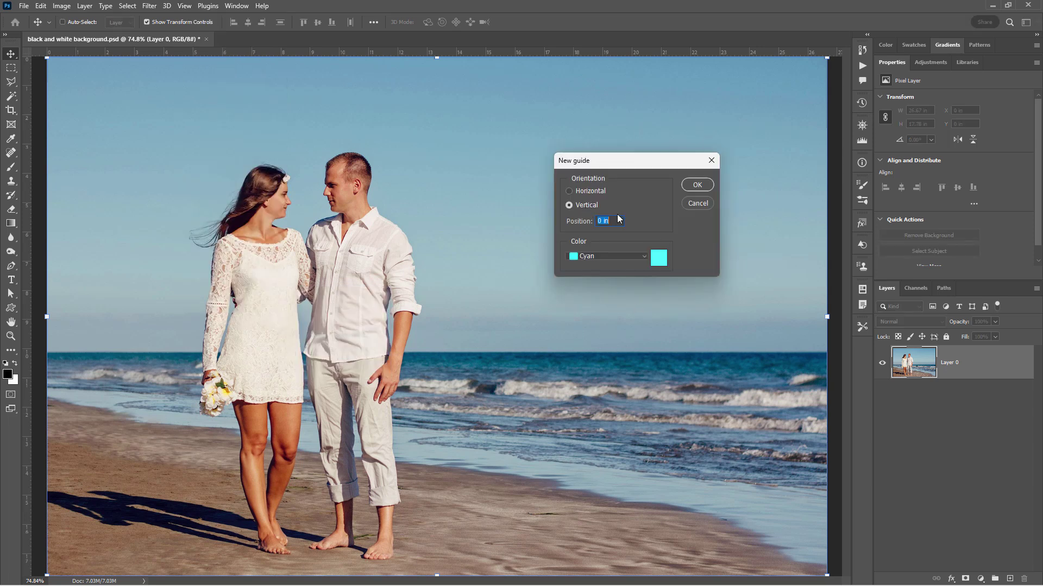
type("50")
key("Return")
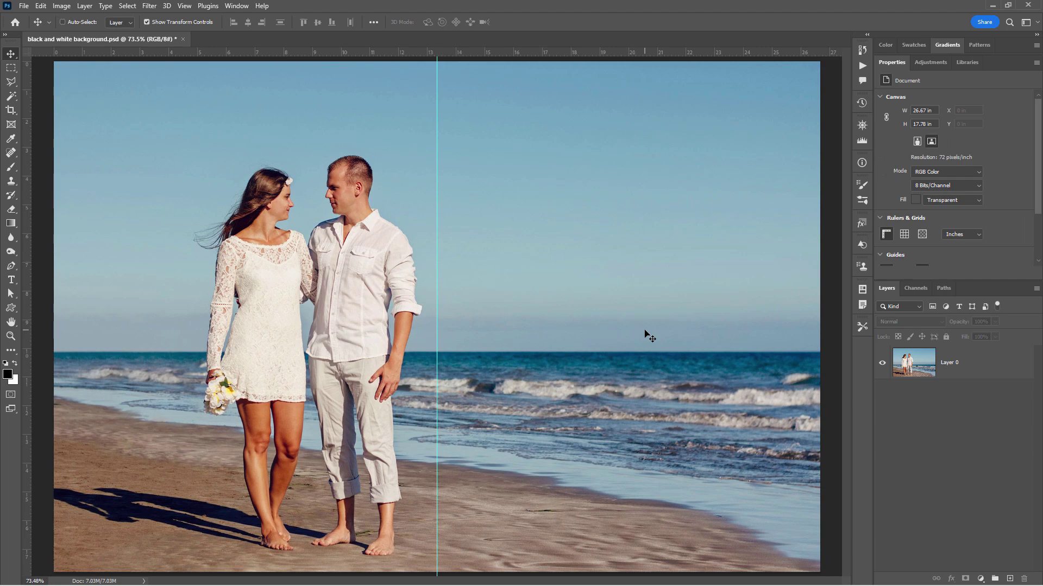
Step: Duplicate Layer 0 to create Layer 0 copy above it
right_click(948, 366)
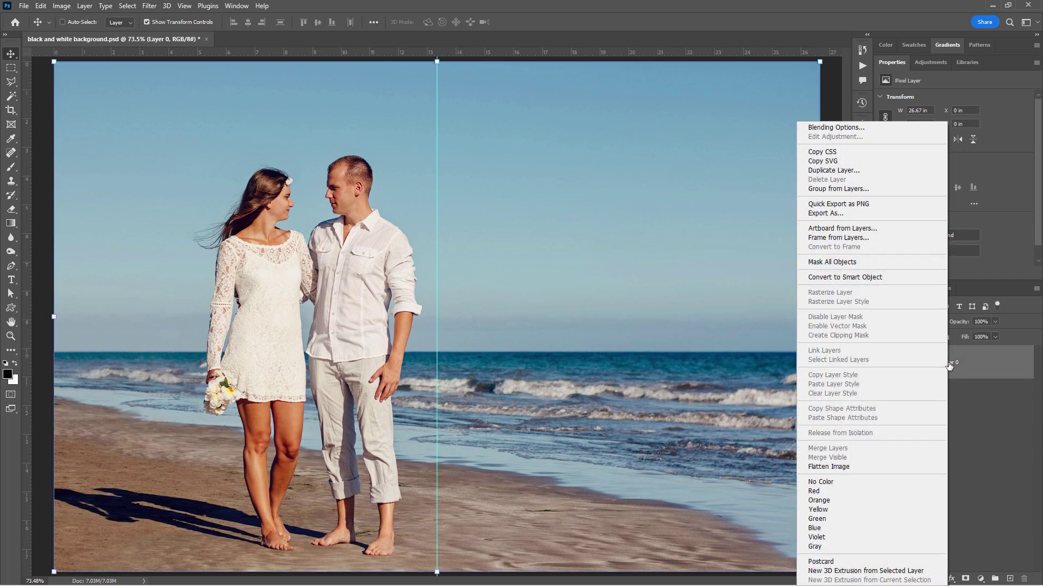
left_click(849, 170)
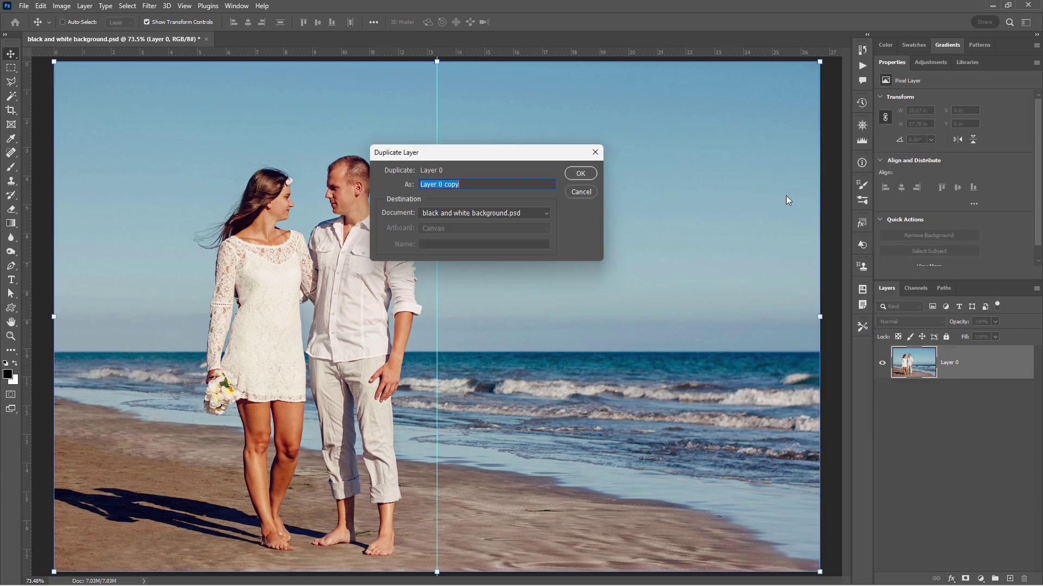
left_click(580, 173)
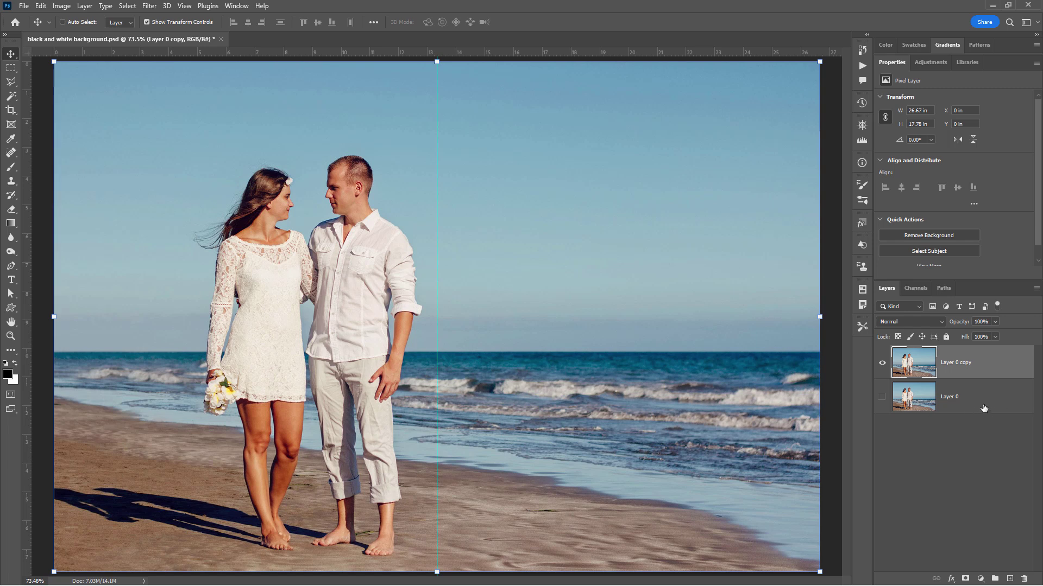
Step: Drag Layer 0 copy about 4.53 in right so the couple straddles the centre guide
left_click_drag(538, 413, 661, 415)
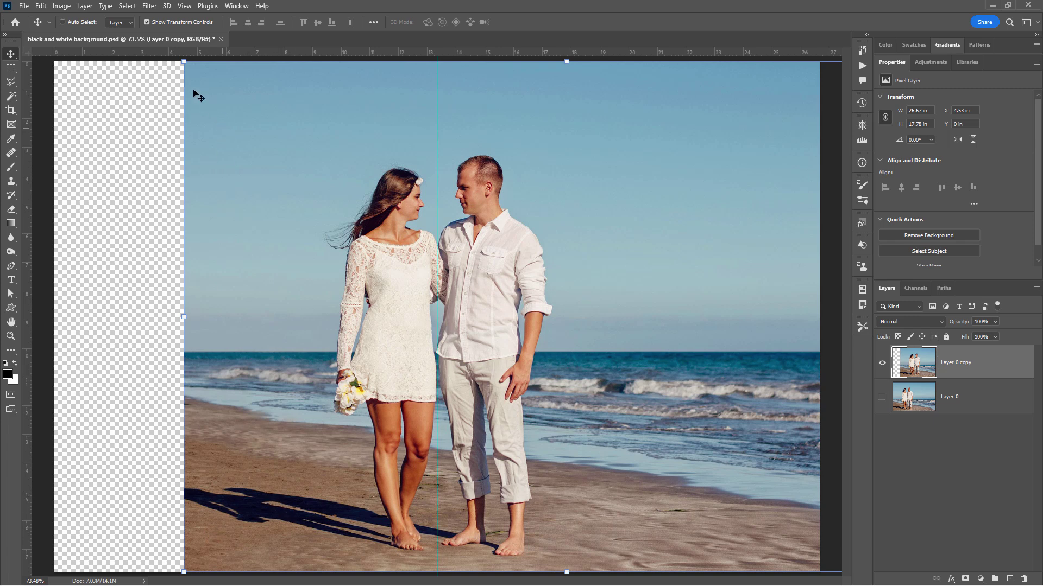
Step: Zoom out and marquee a full-height 4.76 in strip along the photo's left edge
left_click(11, 336)
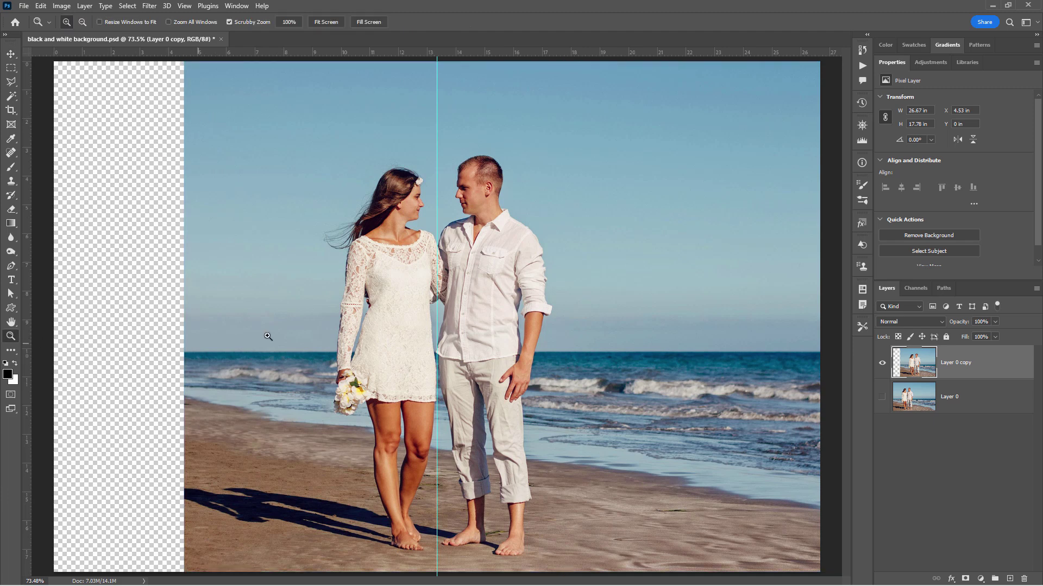
left_click_drag(266, 335, 221, 344)
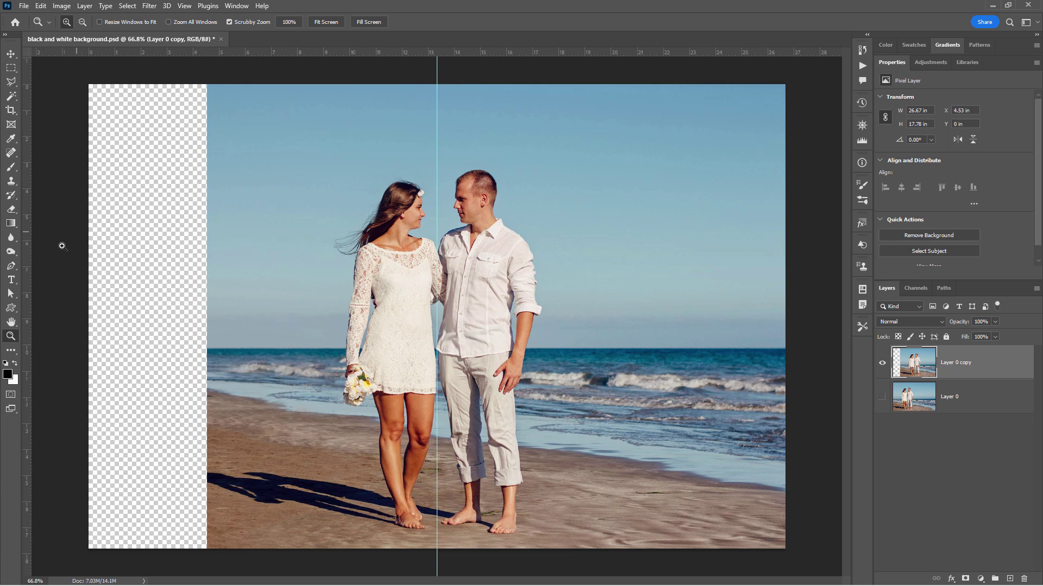
left_click(12, 70)
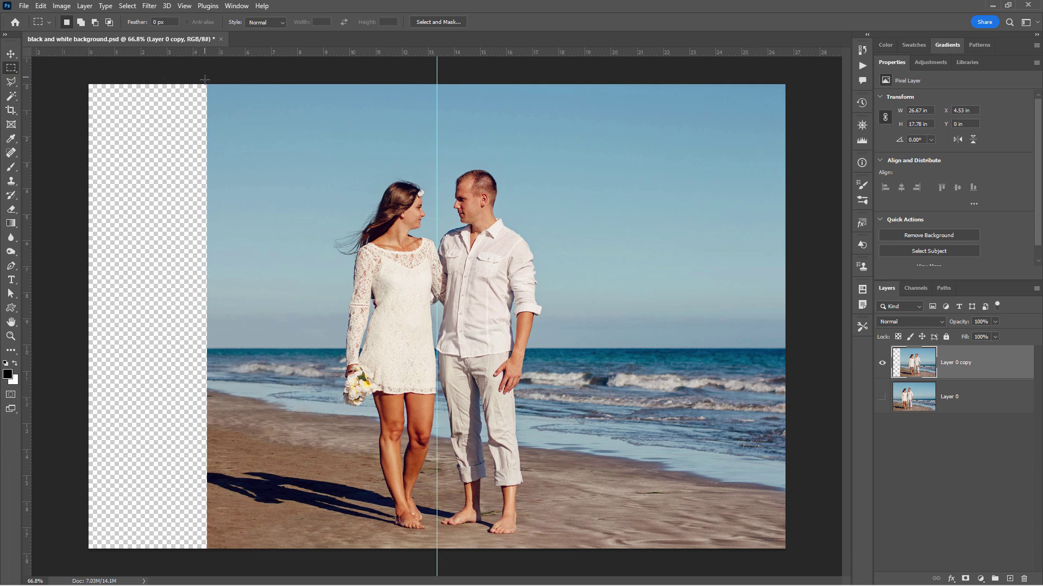
left_click_drag(205, 80, 350, 516)
Step: Free-transform the selected strip, stretching it leftward to the canvas edge, and commit
key("v")
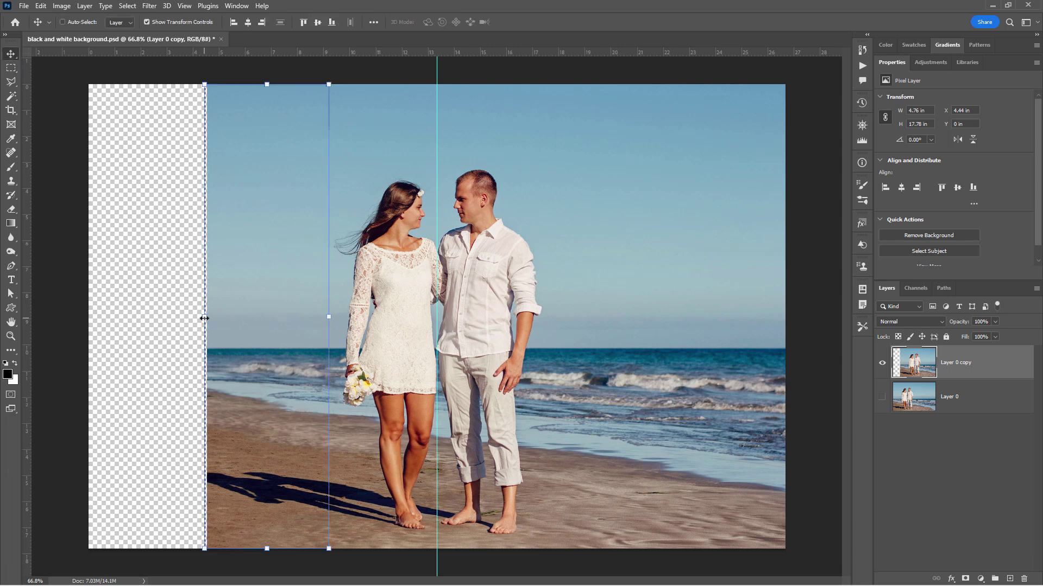
key("shift")
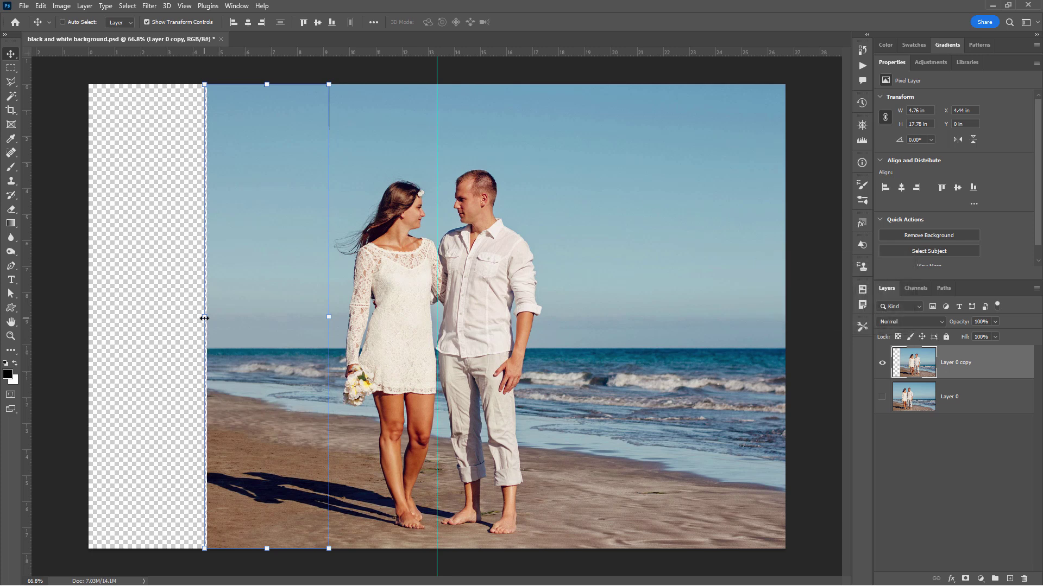
mouse_move(204, 319)
left_mouse_down()
mouse_move(156, 318)
mouse_move(192, 317)
left_mouse_up()
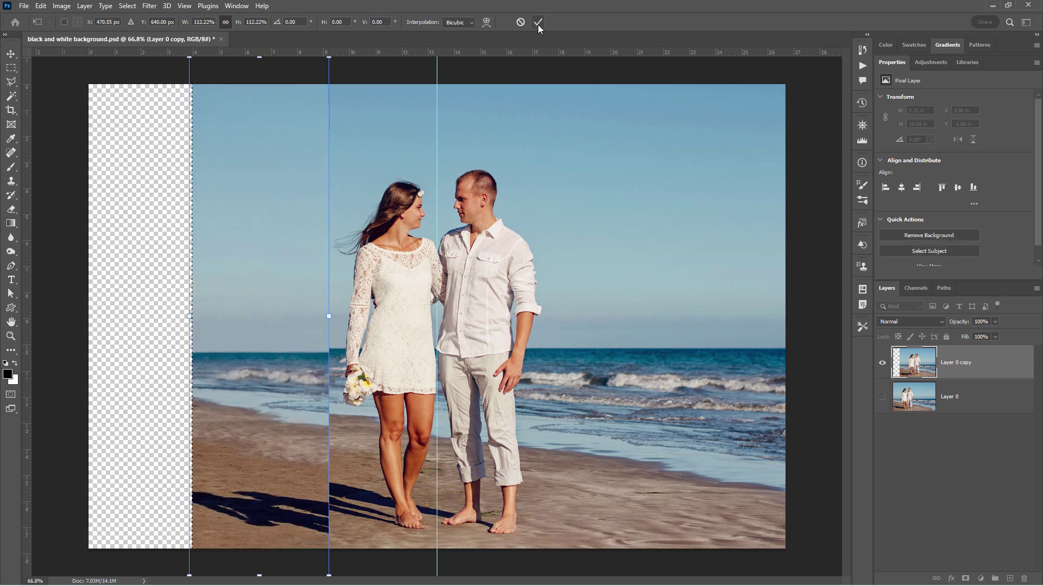
left_click(520, 21)
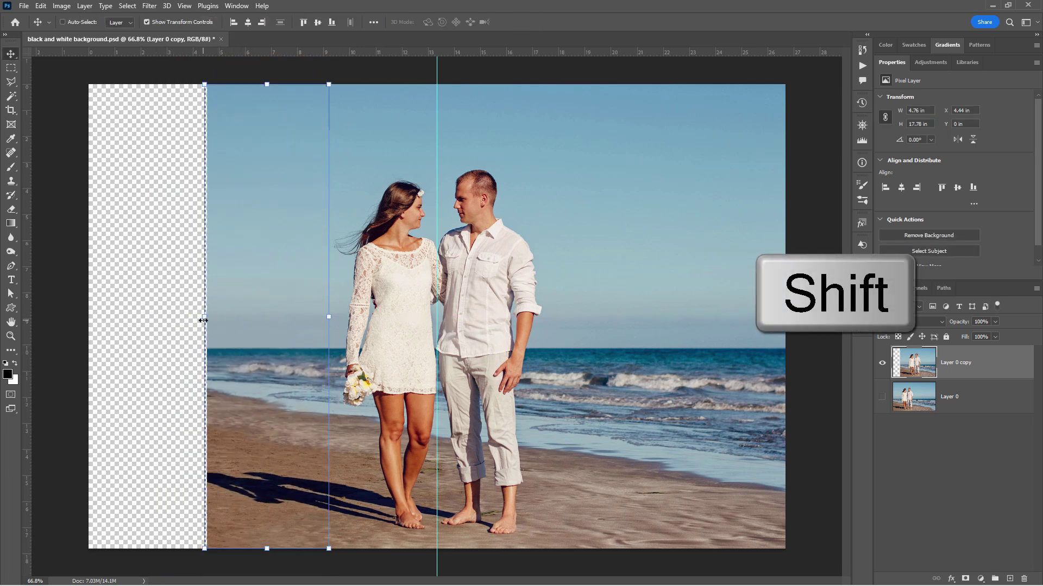
left_click_drag(207, 316, 83, 324)
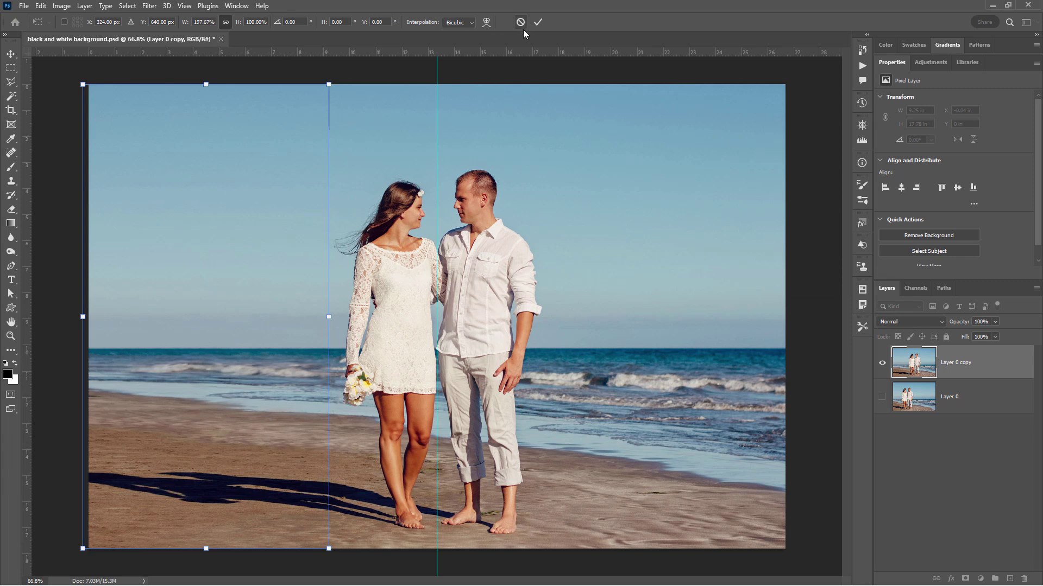
left_click(537, 22)
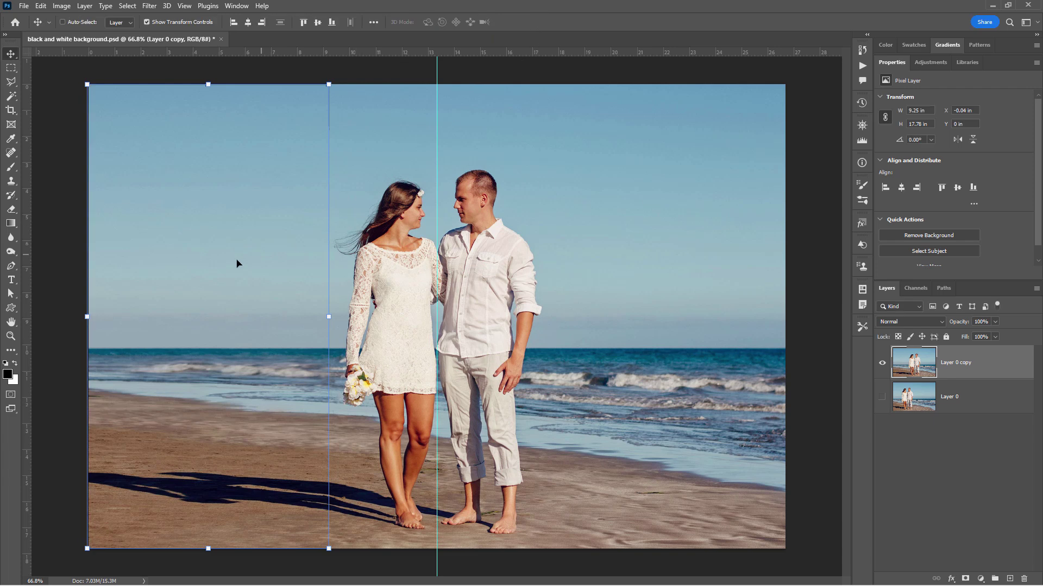
left_click(914, 363, "ctrl")
left_click(961, 472)
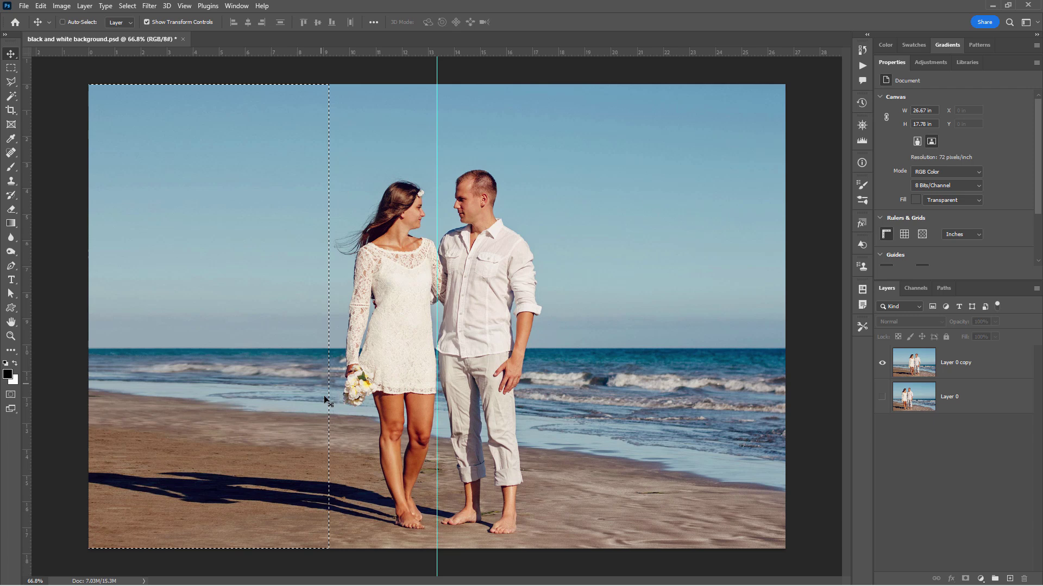
Step: Deselect the strip and clear the centre guide
key("ctrl+d")
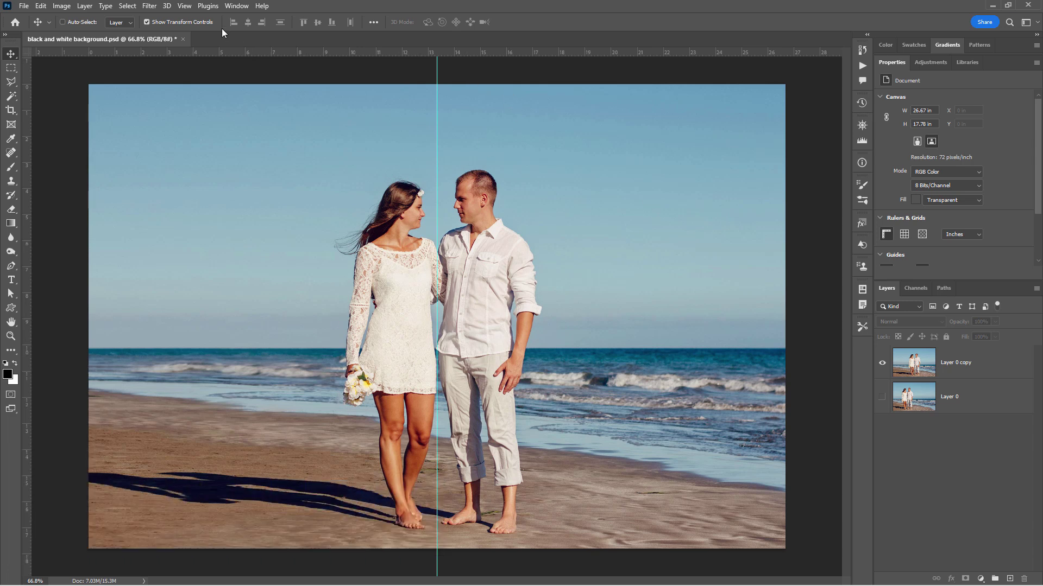
left_click(184, 6)
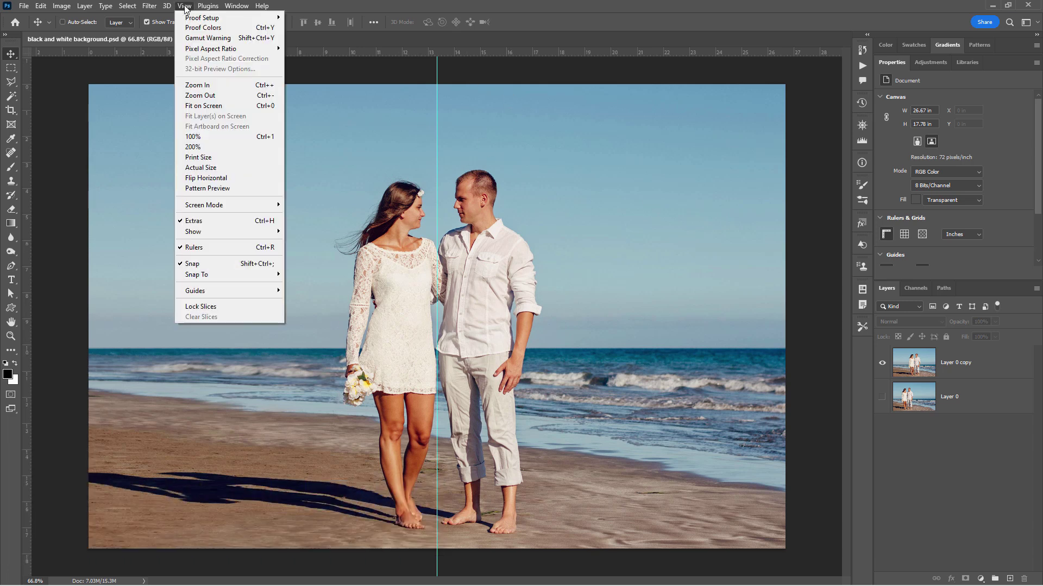
mouse_move(243, 292)
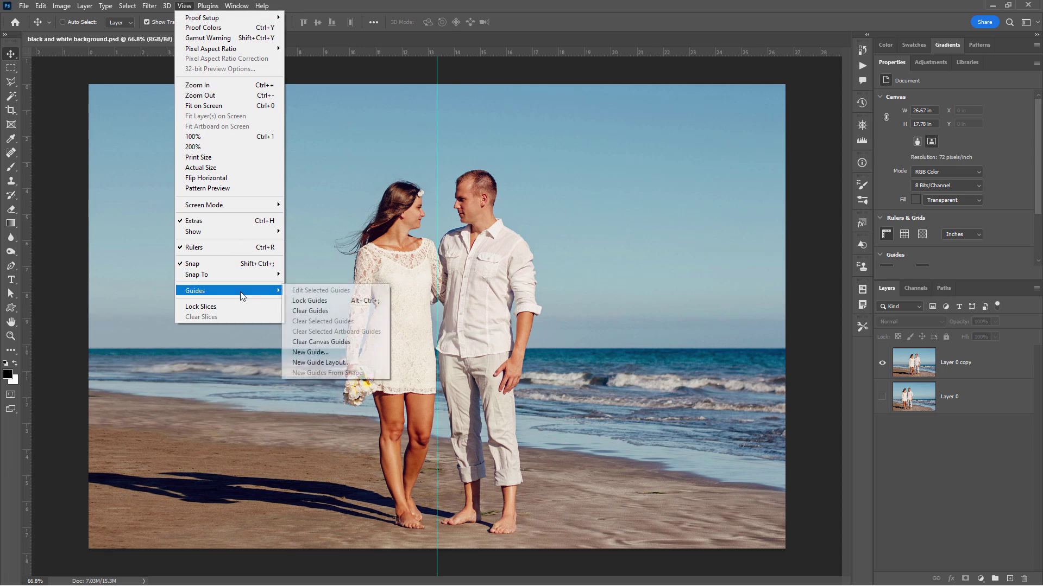
left_click(314, 311)
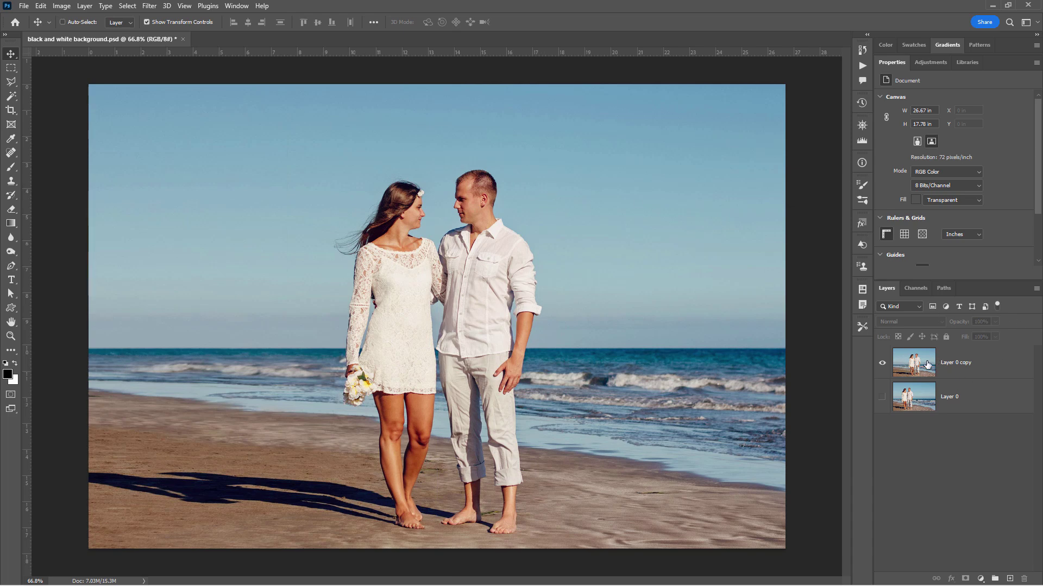
Step: Duplicate Layer 0 copy as Layer 0 copy 2
right_click(946, 366)
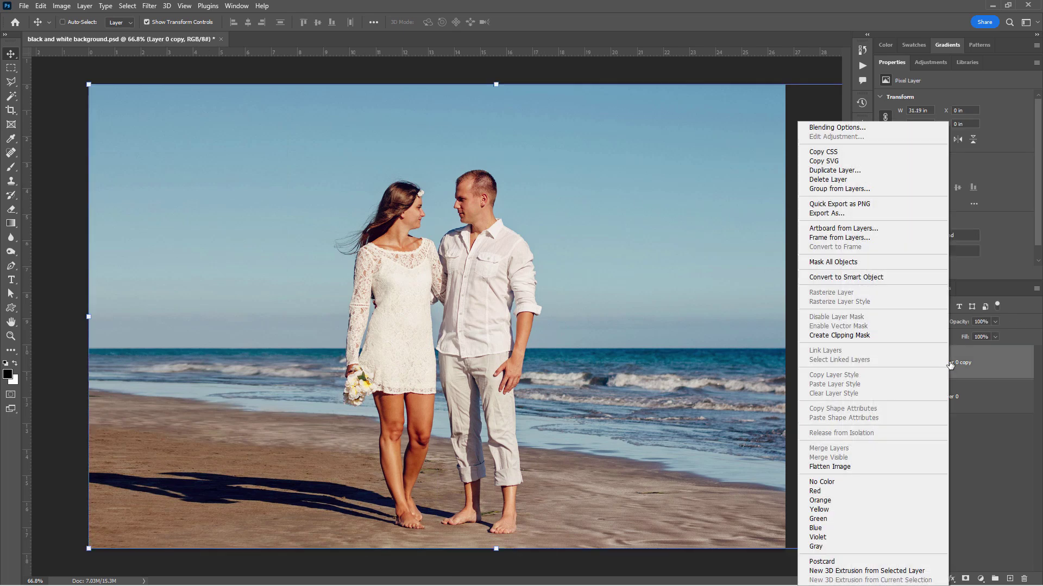
left_click(879, 170)
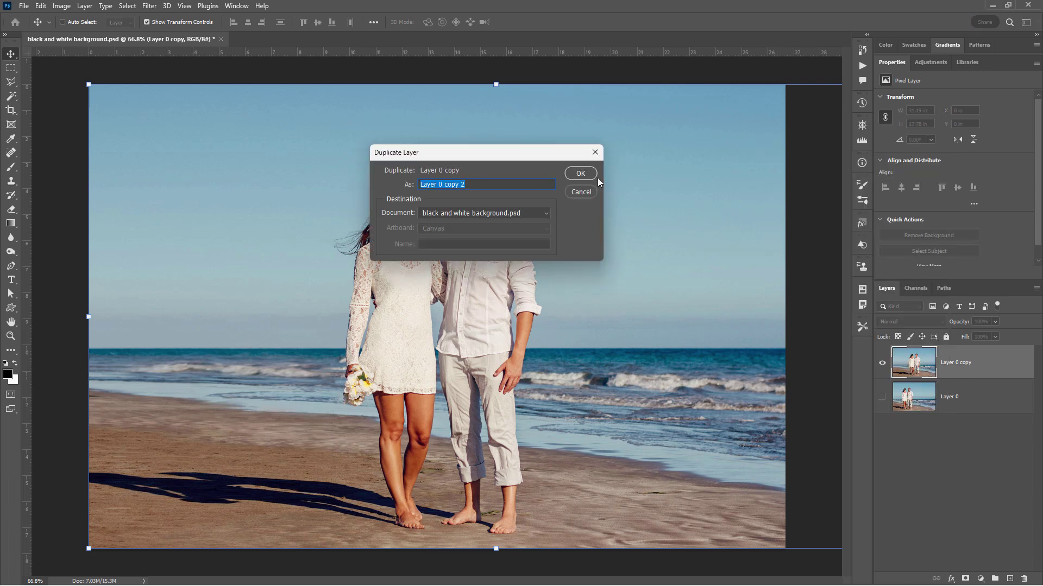
left_click(584, 171)
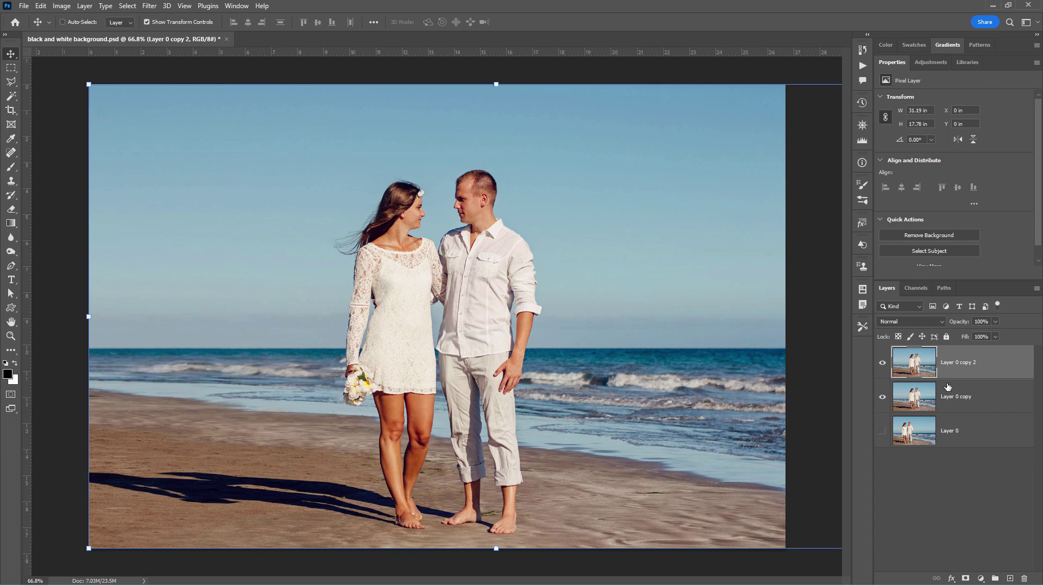
Step: Apply a default Black & White adjustment to Layer 0 copy 2
left_click(61, 6)
mouse_move(79, 34)
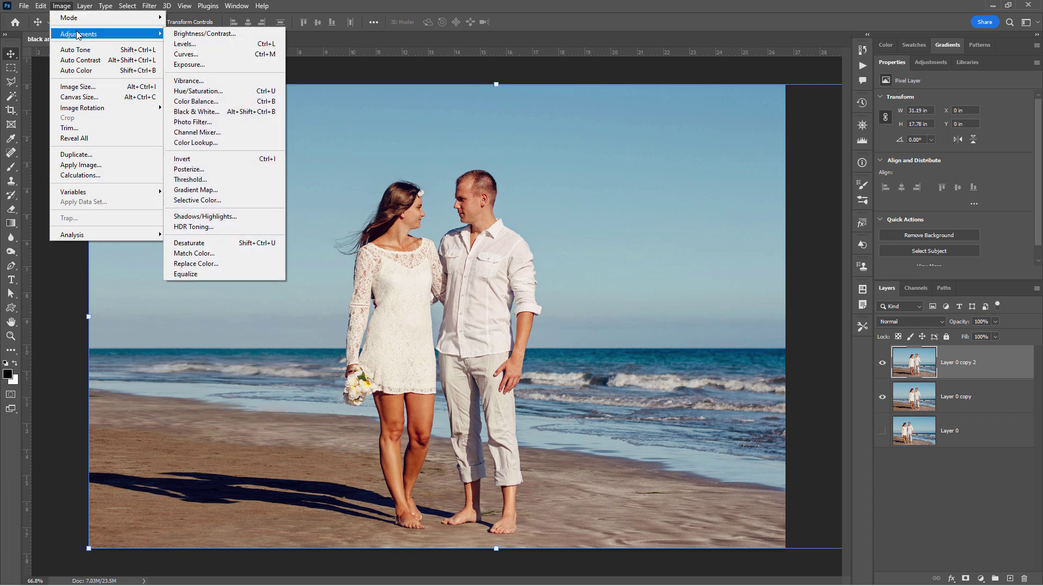
left_click(194, 112)
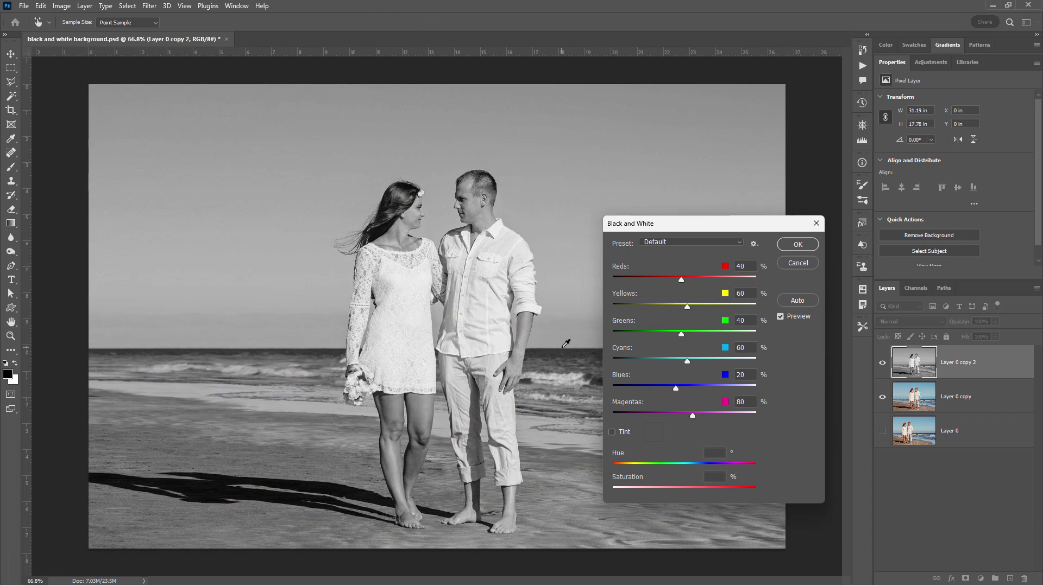
left_click(796, 244)
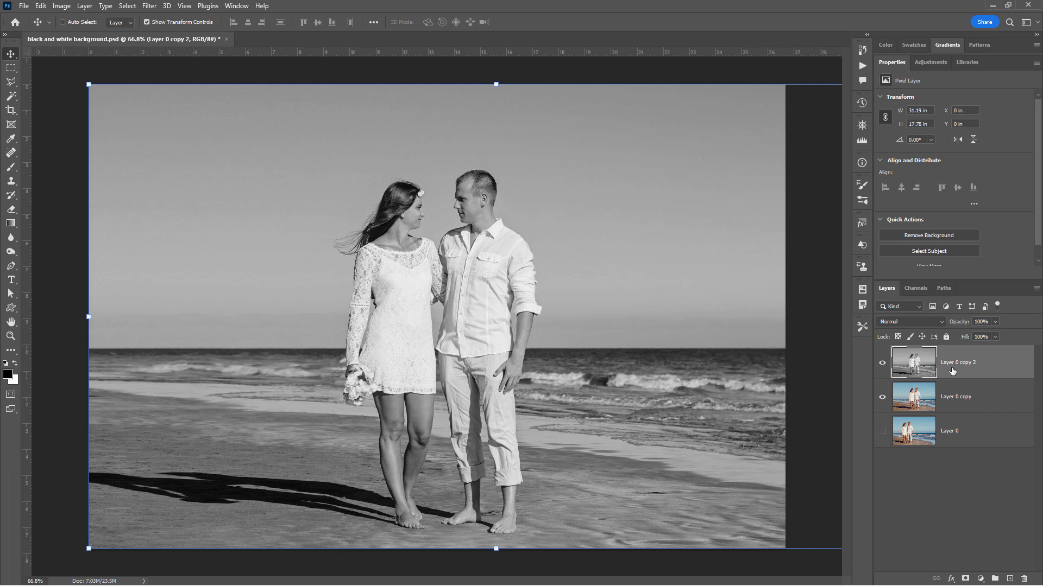
Step: Add a layer mask and paint black over the couple with a 196 px, 11%-hardness brush
left_click(967, 578)
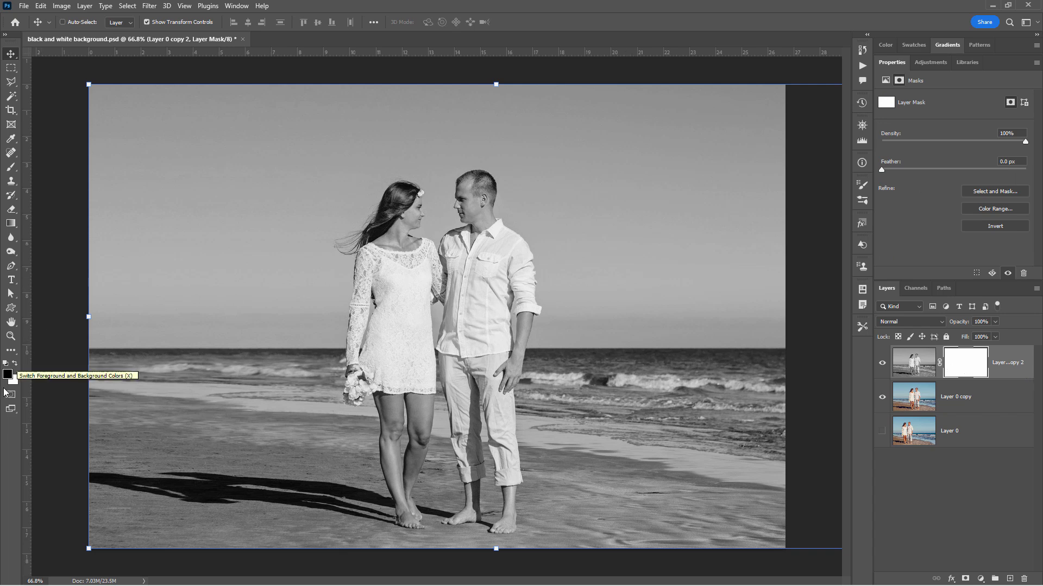
left_click(11, 167)
left_click(79, 22)
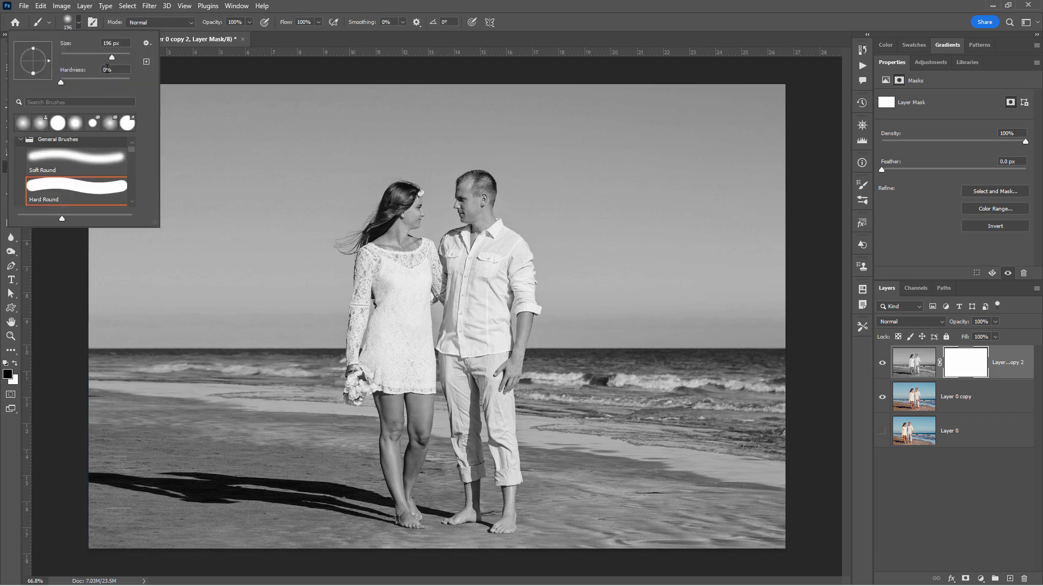
left_click_drag(61, 82, 75, 82)
left_click(109, 55)
key("Return")
mouse_move(418, 210)
left_mouse_down()
mouse_move(351, 254)
mouse_move(356, 372)
mouse_move(408, 499)
mouse_move(484, 512)
mouse_move(502, 498)
mouse_move(500, 508)
mouse_move(505, 475)
mouse_move(494, 421)
mouse_move(517, 294)
mouse_move(510, 235)
mouse_move(487, 195)
mouse_move(428, 206)
mouse_move(443, 296)
mouse_move(419, 473)
mouse_move(392, 325)
mouse_move(405, 266)
mouse_move(440, 250)
mouse_move(479, 325)
mouse_move(438, 307)
mouse_move(401, 212)
mouse_move(431, 268)
mouse_move(407, 314)
mouse_move(445, 287)
mouse_move(435, 237)
mouse_move(405, 250)
mouse_move(401, 363)
mouse_move(442, 496)
mouse_move(458, 326)
left_mouse_up()
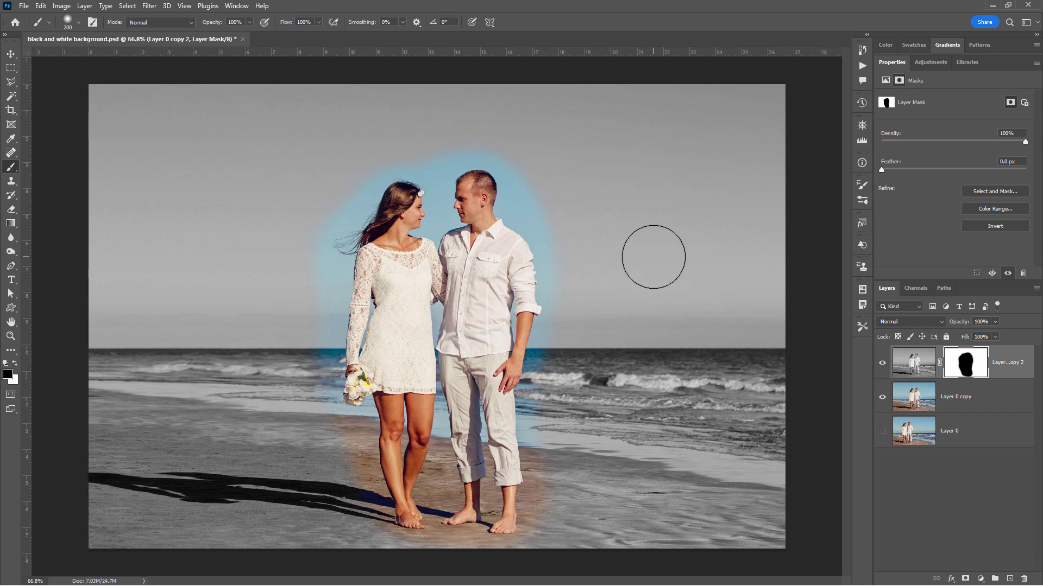
Step: Apply a 75.5-pixel Gaussian Blur to the layer mask to feather the couple's colour edge
left_click(11, 53)
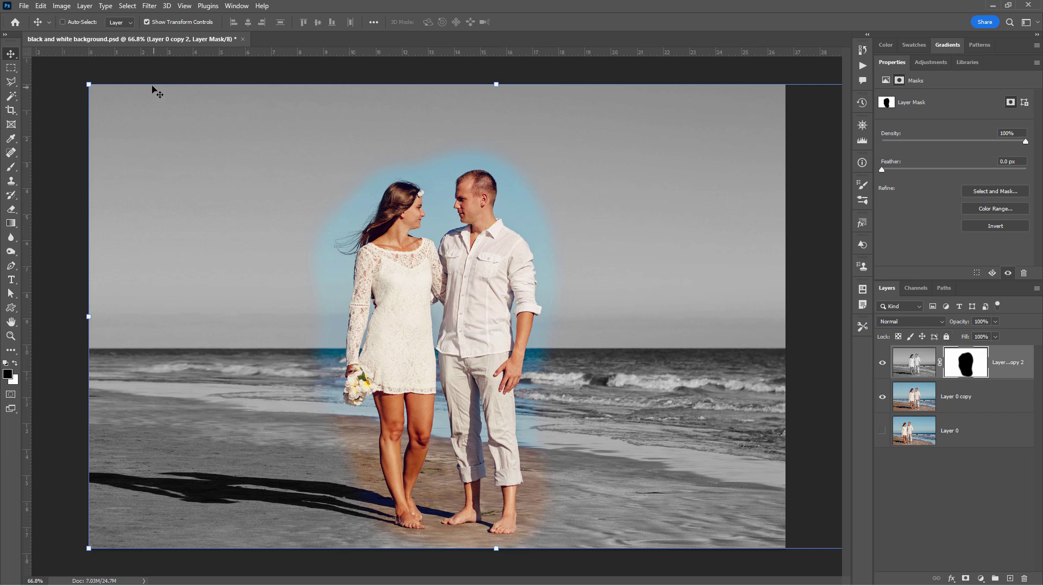
left_click(147, 7)
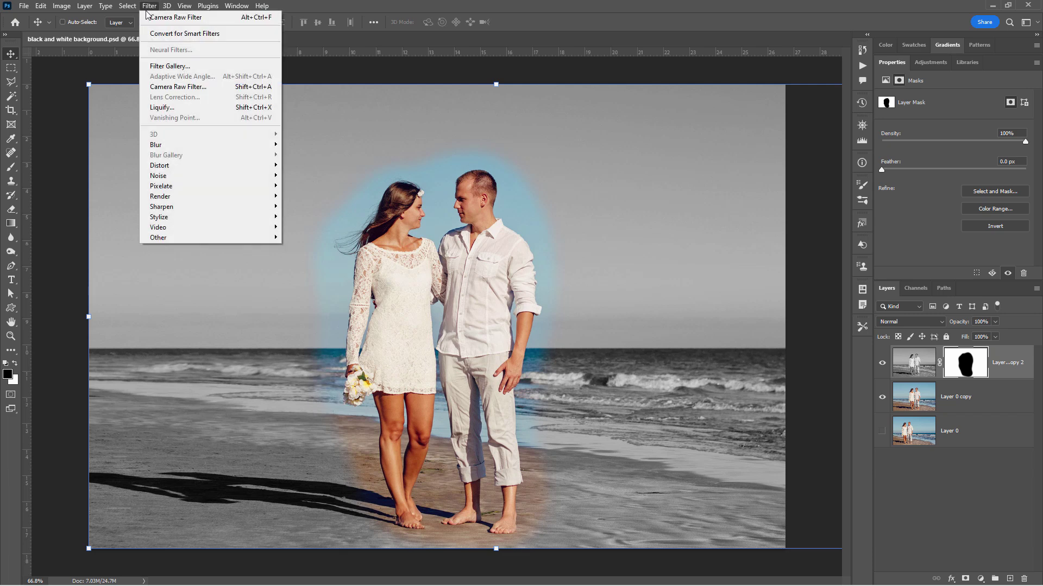
mouse_move(187, 146)
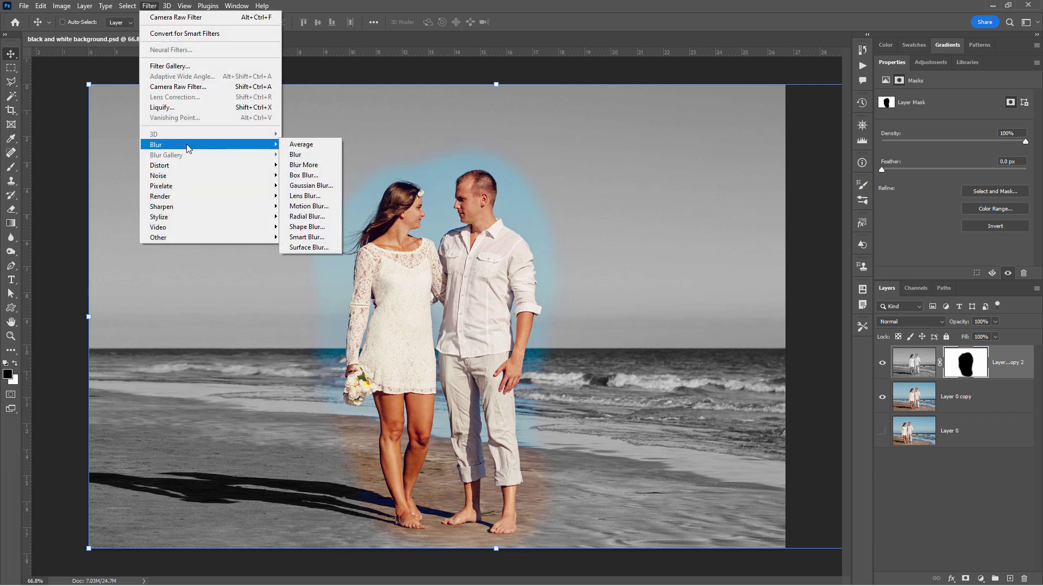
left_click(318, 188)
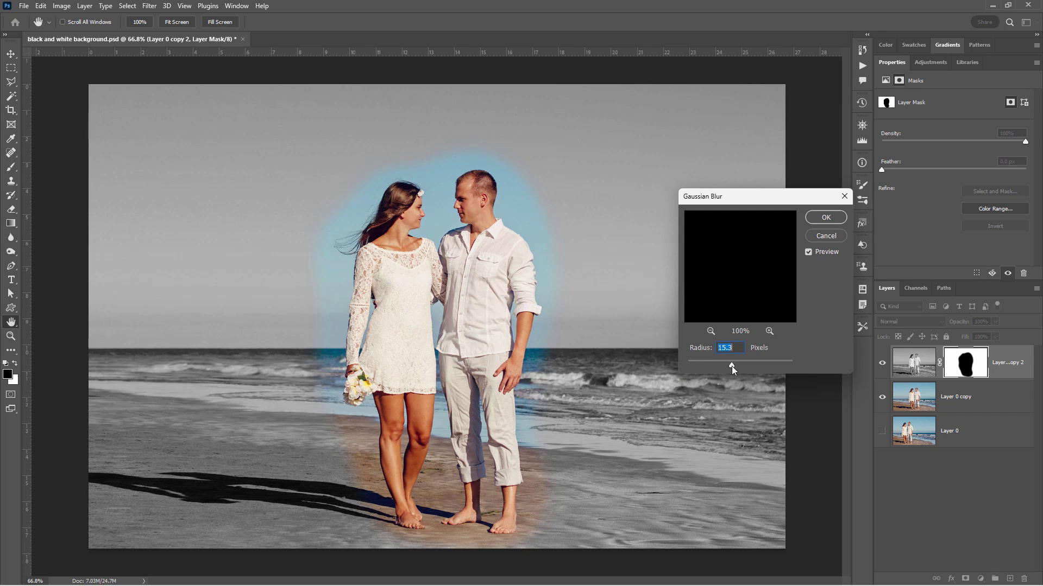
left_click_drag(740, 364, 742, 364)
left_click_drag(750, 364, 752, 364)
left_click(824, 217)
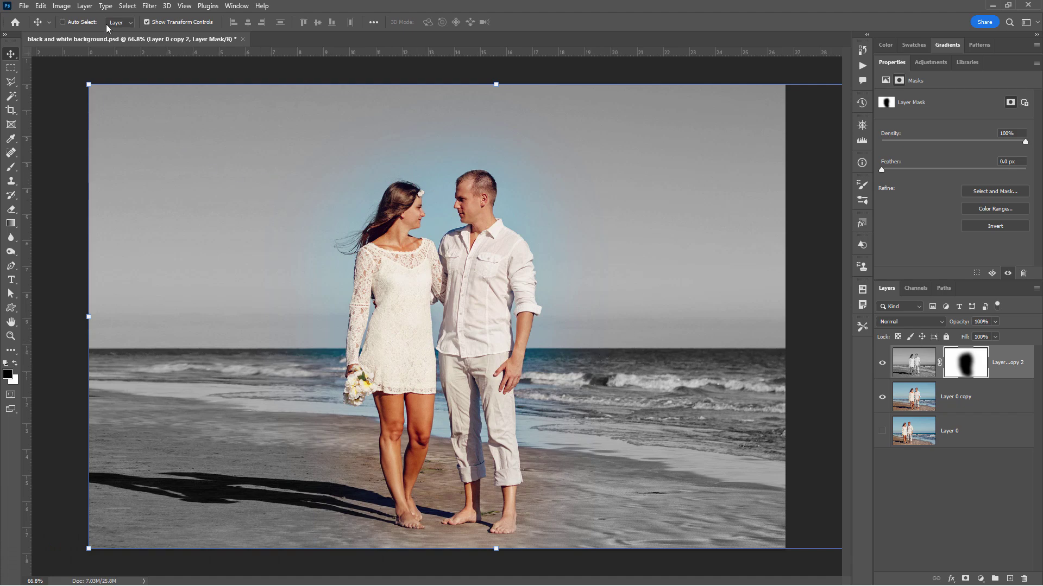
Step: Add a Levels 1 adjustment clipped to the greyscale layer, with its midtone set to 0.77
left_click(85, 6)
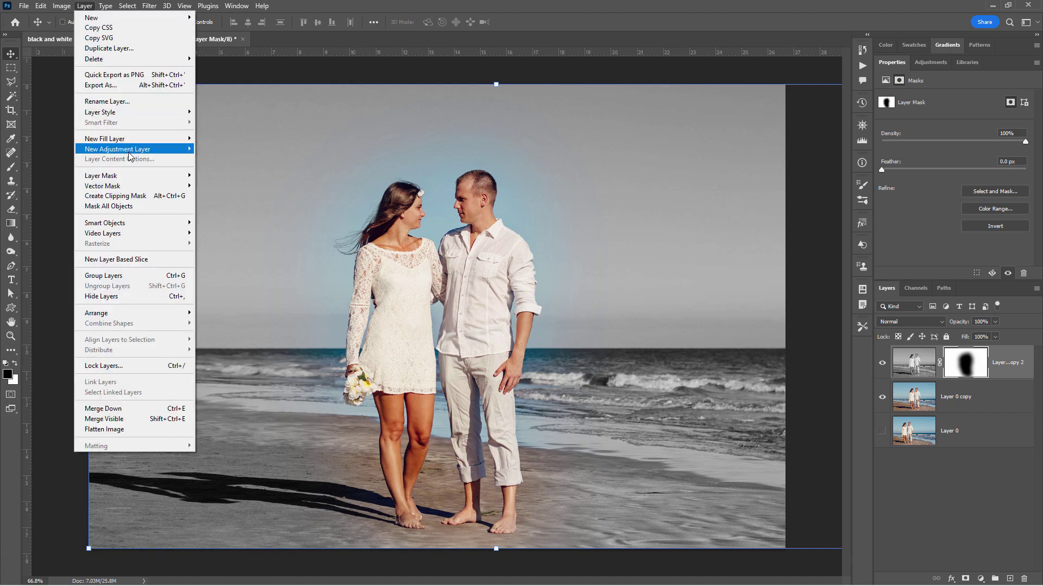
mouse_move(129, 152)
left_click(218, 159)
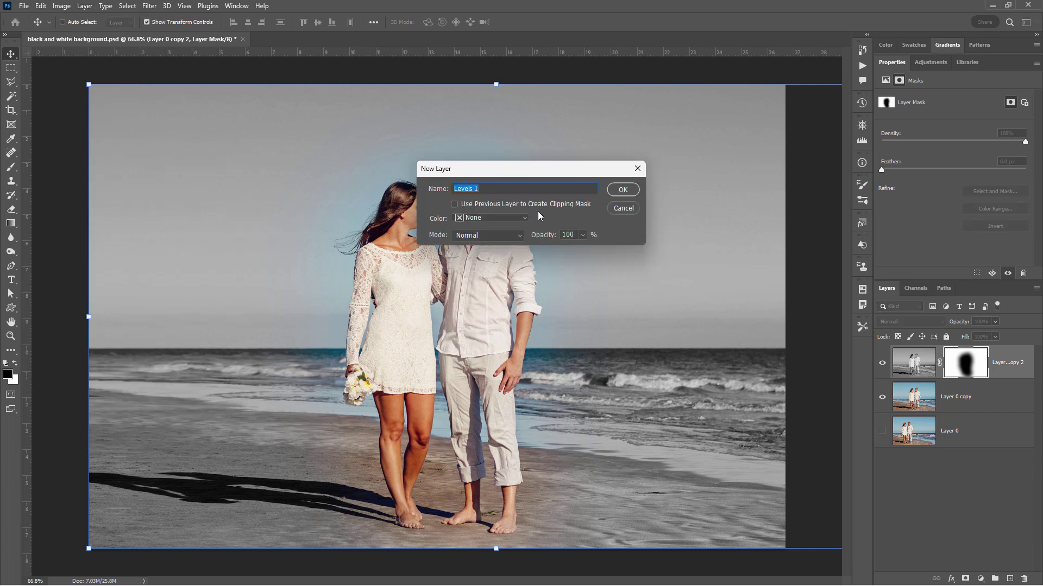
left_click(458, 203)
left_click(619, 190)
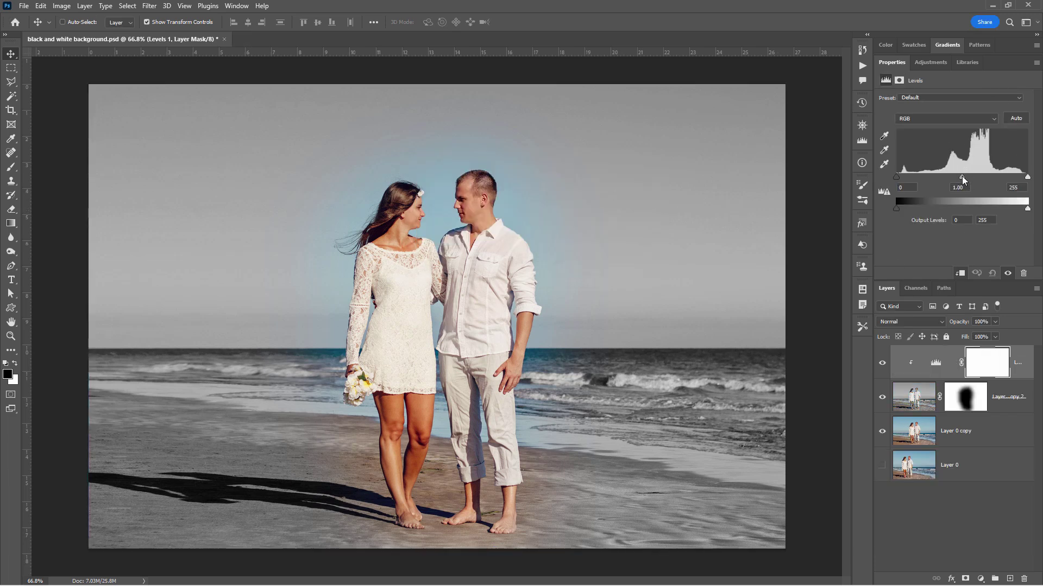
mouse_move(962, 176)
left_mouse_down()
mouse_move(1000, 171)
mouse_move(969, 171)
left_mouse_up()
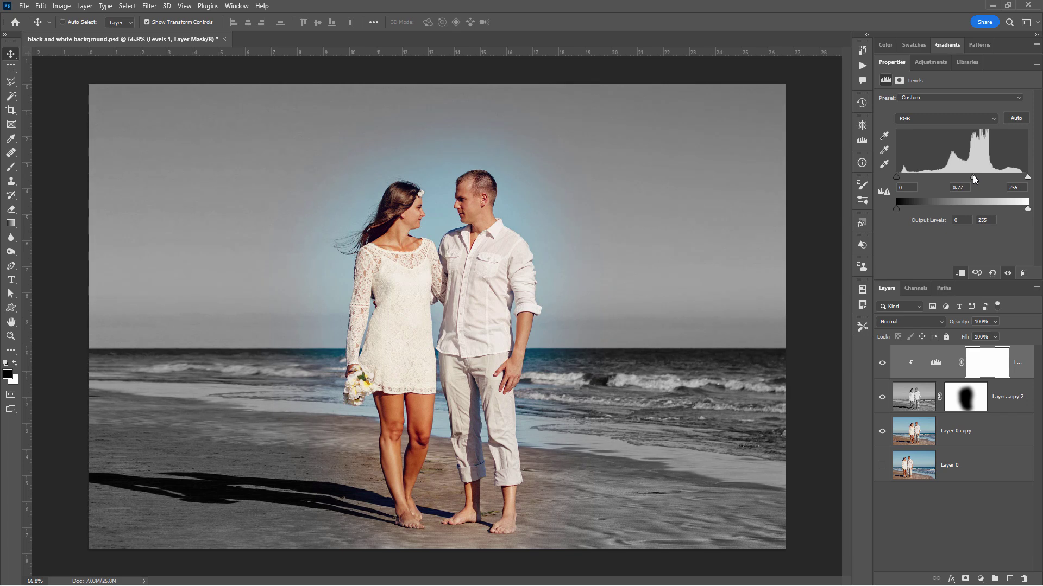
mouse_move(973, 175)
left_mouse_down()
mouse_move(982, 175)
mouse_move(972, 174)
left_mouse_up()
Step: Crop Layer 0 copy with the W x H x Resolution preset and Delete Cropped Pixels on
left_click(907, 400)
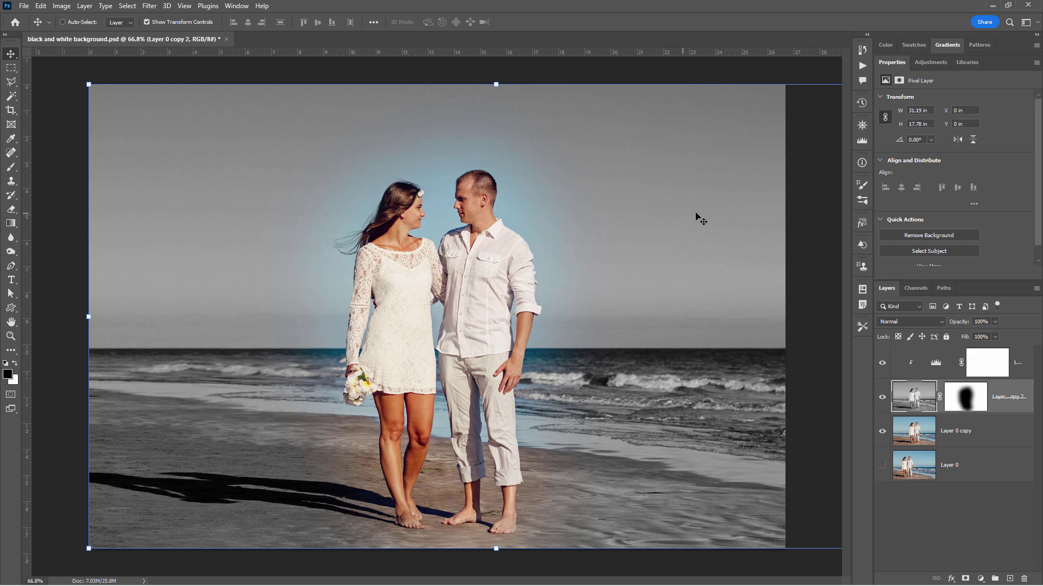
left_click(971, 434)
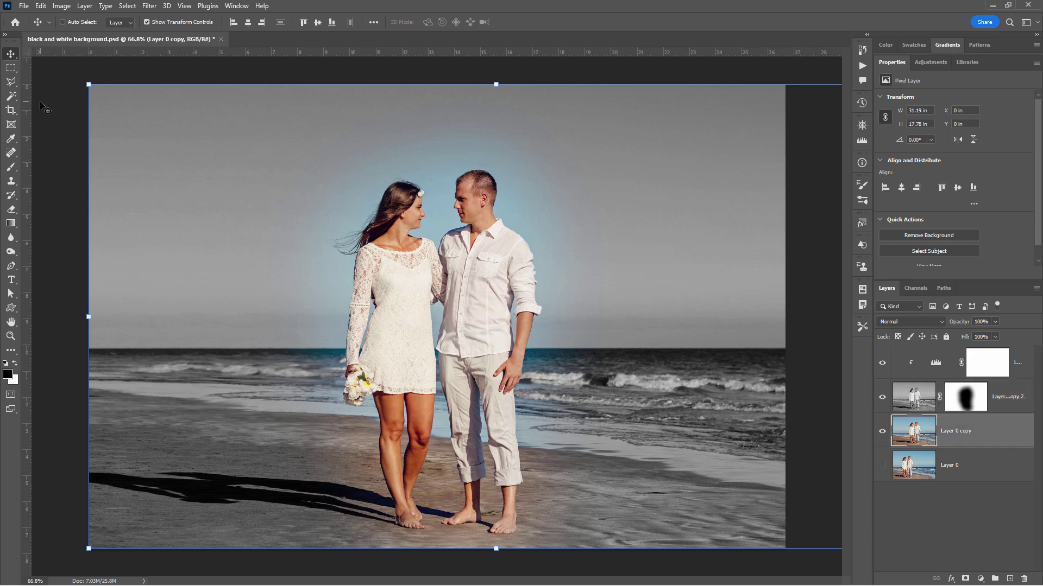
left_click(11, 112)
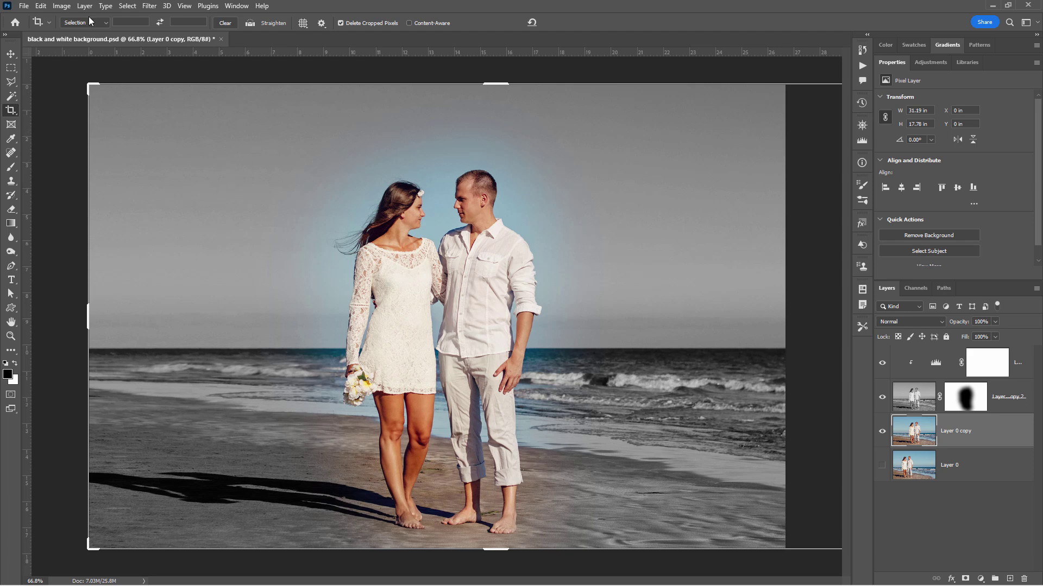
left_click(105, 24)
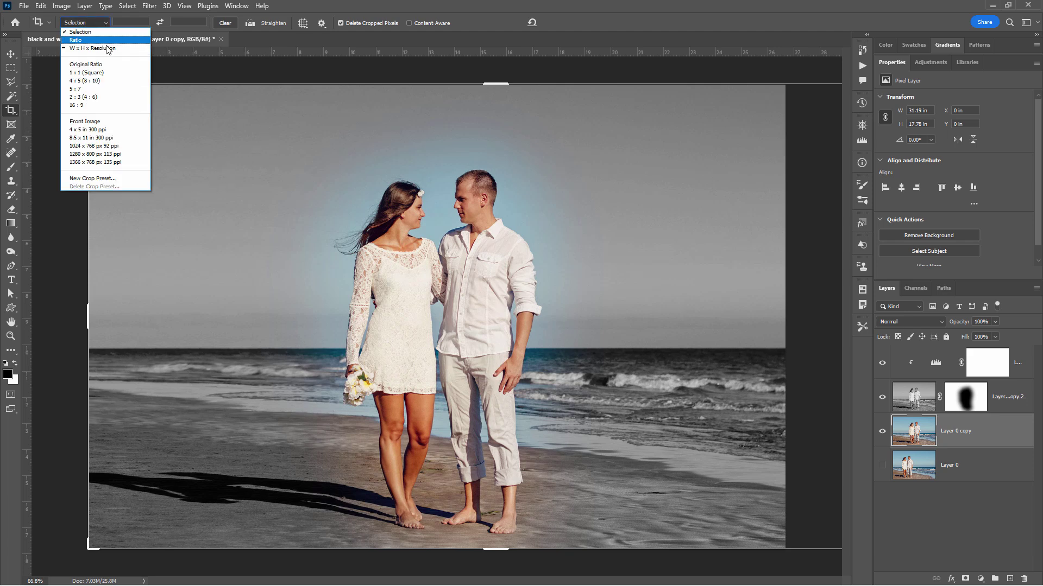
left_click(90, 48)
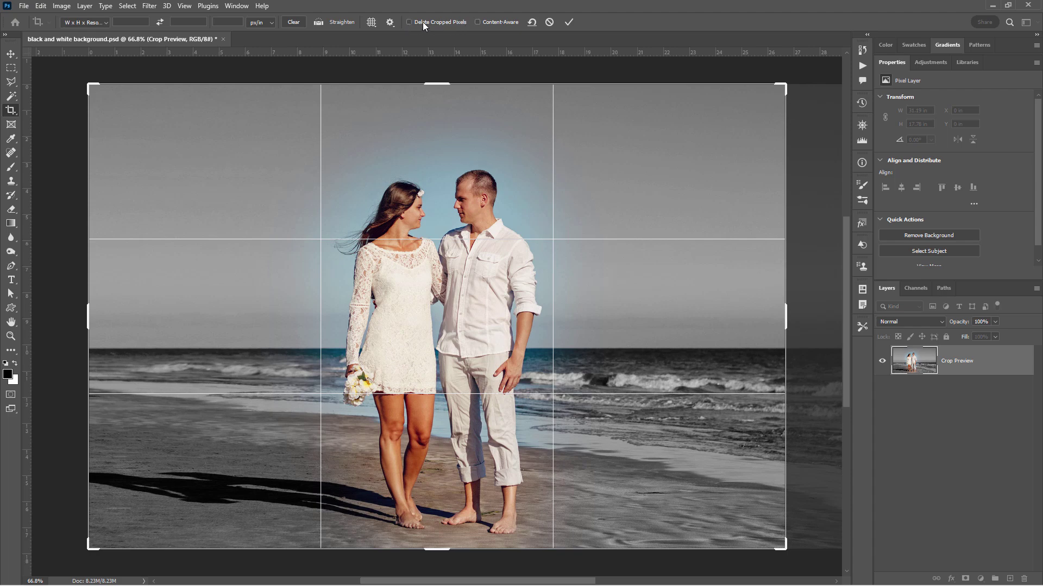
left_click(568, 22)
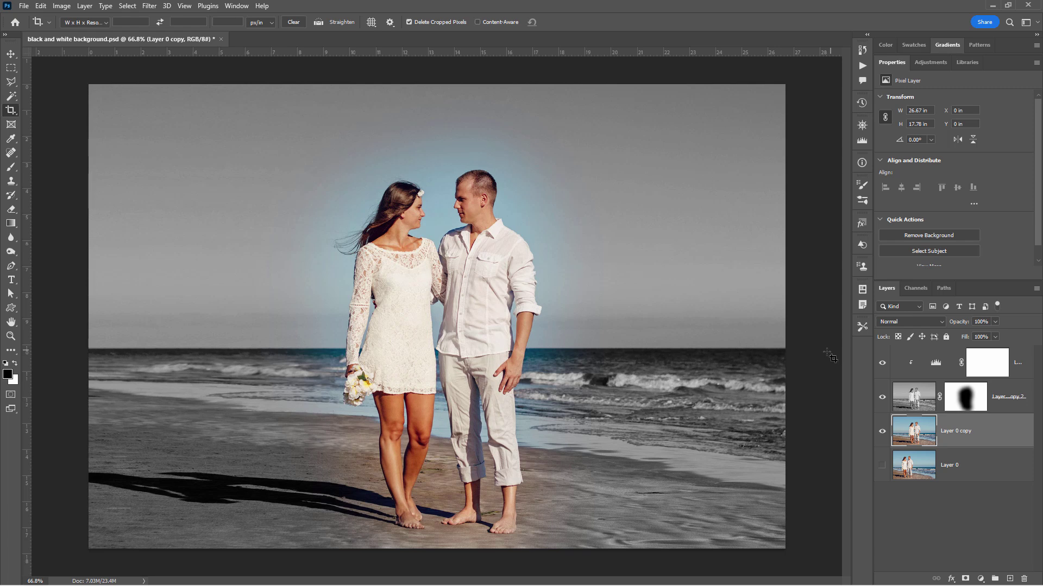
Step: Give Layer 0 copy 2 a Camera Raw Effects vignetting of -34 to darken the edges
left_click(908, 399)
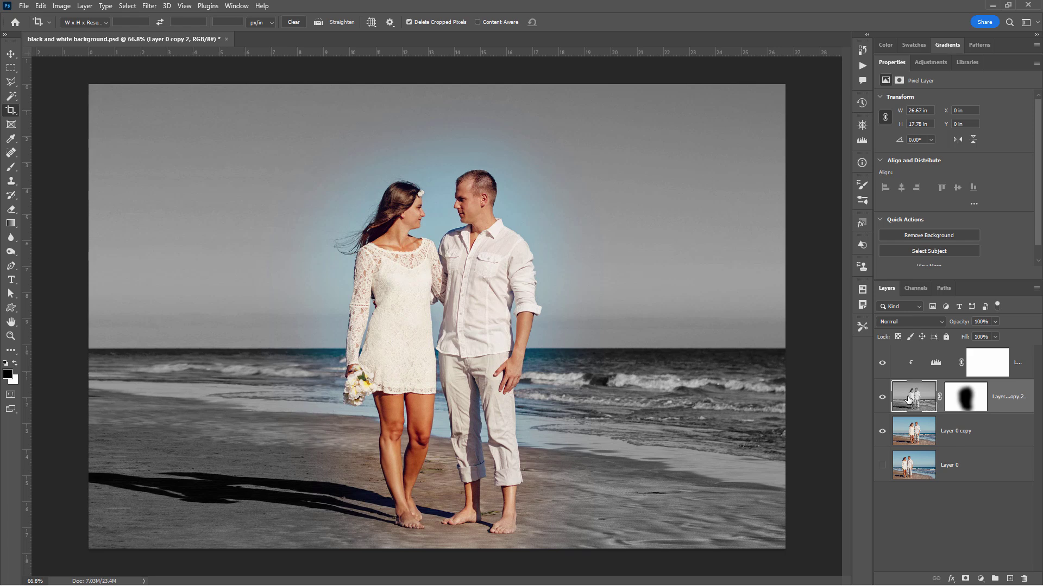
left_click(147, 7)
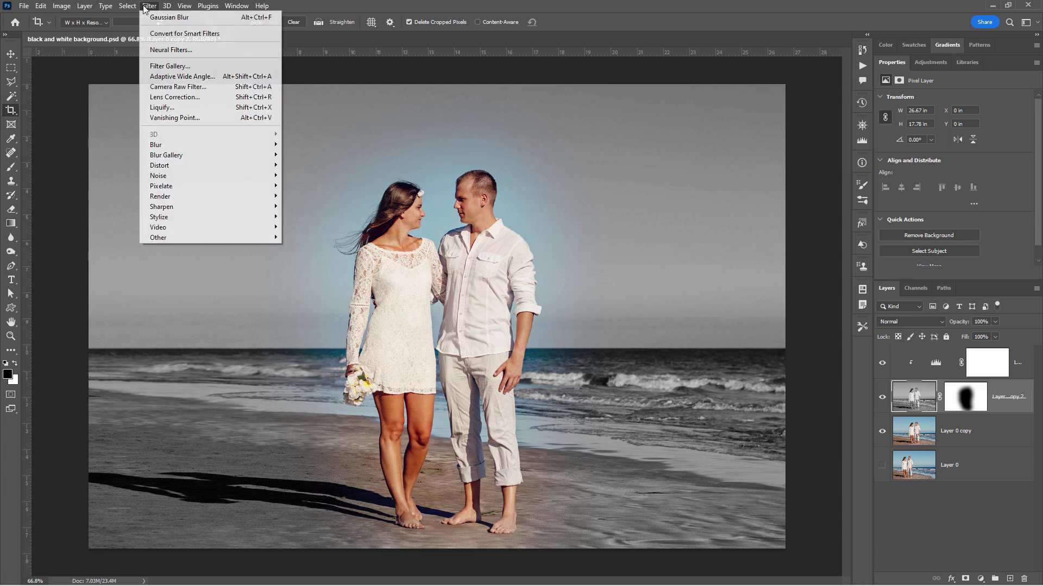
left_click(165, 90)
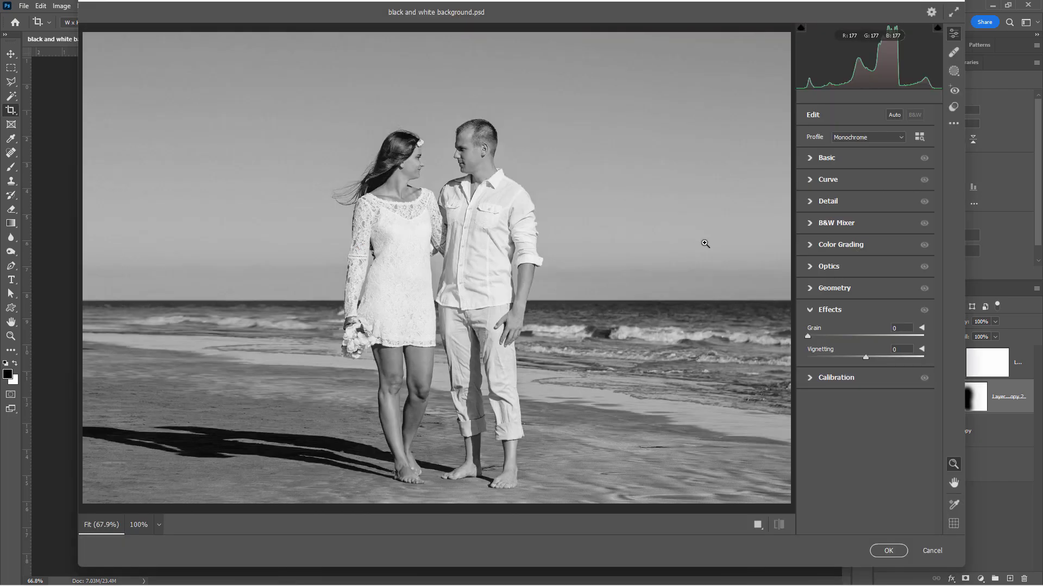
left_click(823, 311)
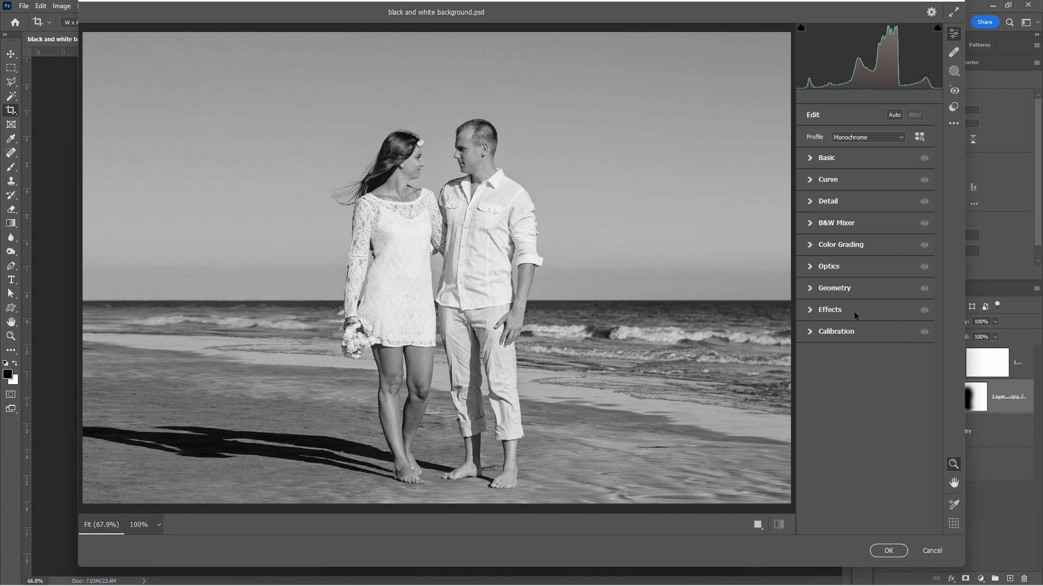
left_click(811, 312)
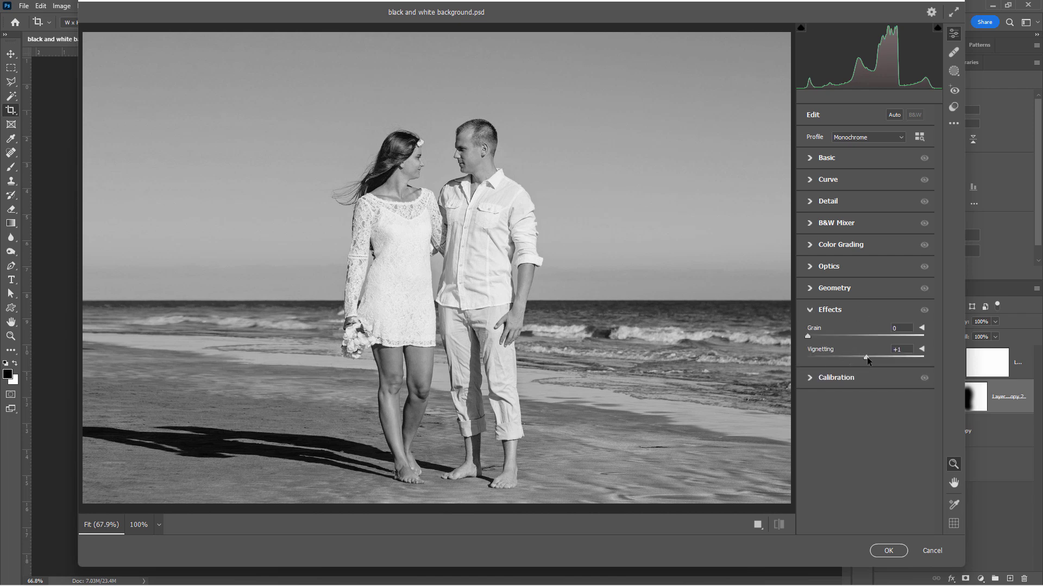
left_click_drag(866, 358, 845, 358)
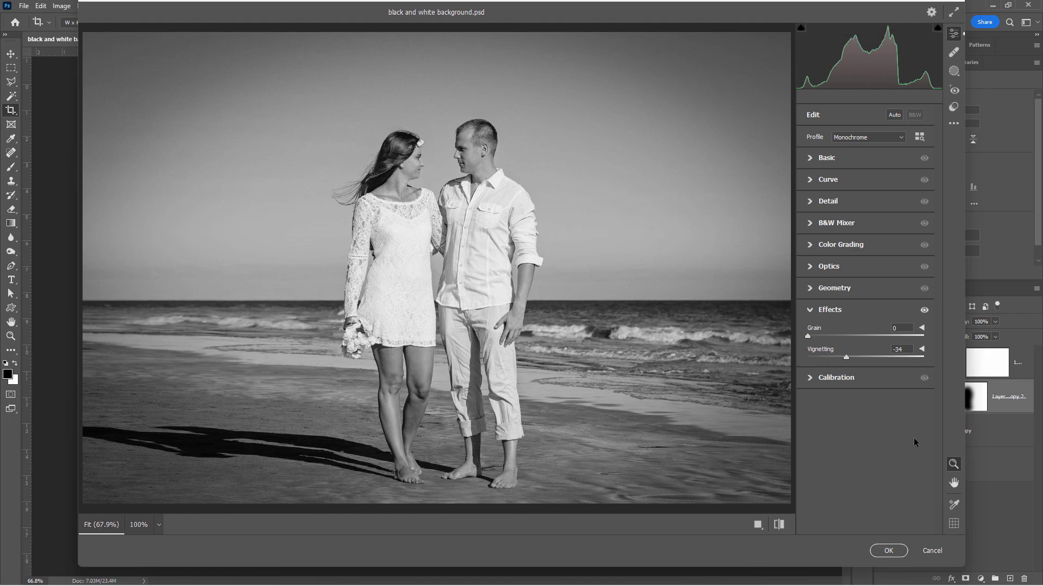
left_click(890, 551)
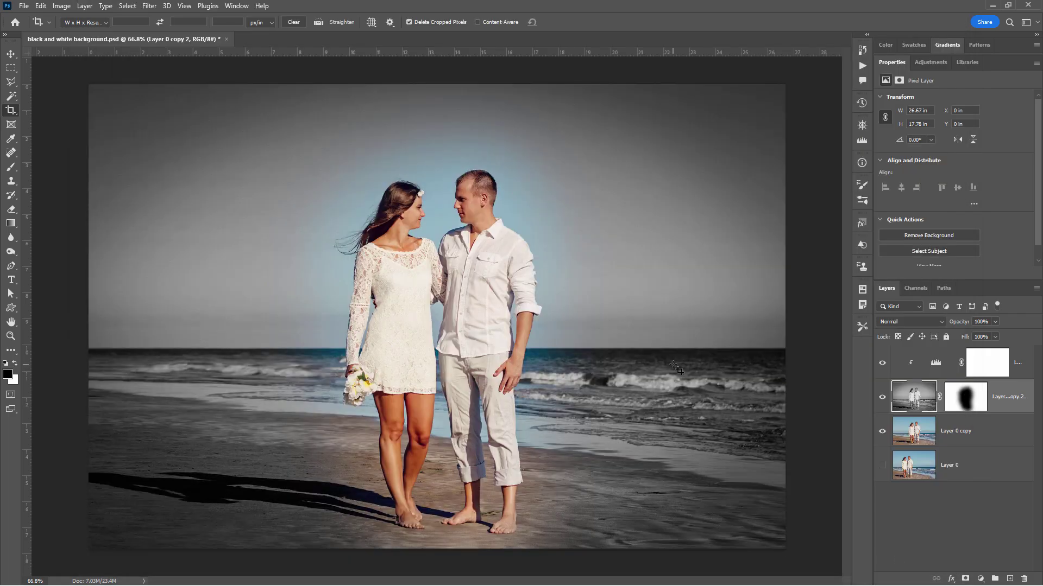